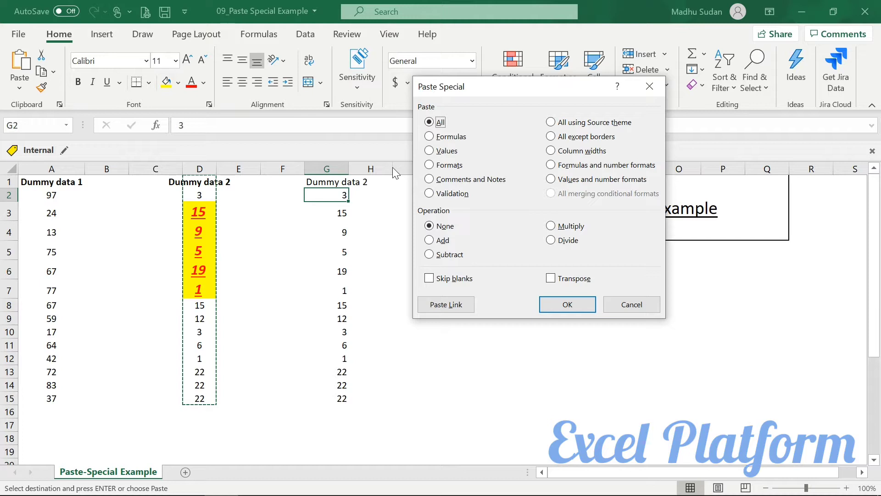
# Step: Copy cells D2:D7 from the Dummy data 2 column, closing the open Paste Special dialog without pasting
pyautogui.press('Escape')
pyautogui.press('Escape')
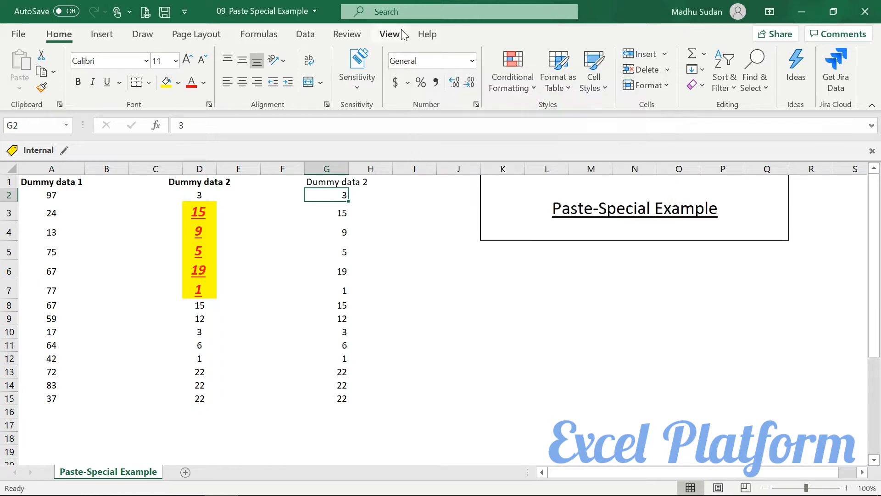
pyautogui.press('Left')
pyautogui.press('Left')
pyautogui.press('Left')
pyautogui.hotkey('shift', 'Down')
pyautogui.hotkey('shift', 'Down')
pyautogui.hotkey('shift', 'Down')
pyautogui.hotkey('shift', 'Down')
pyautogui.hotkey('shift', 'Down')
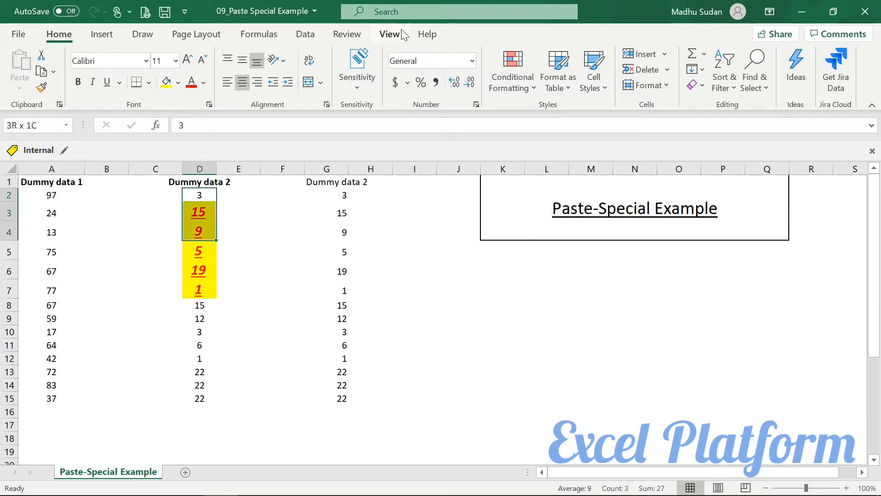
pyautogui.hotkey('ctrl', 'c')
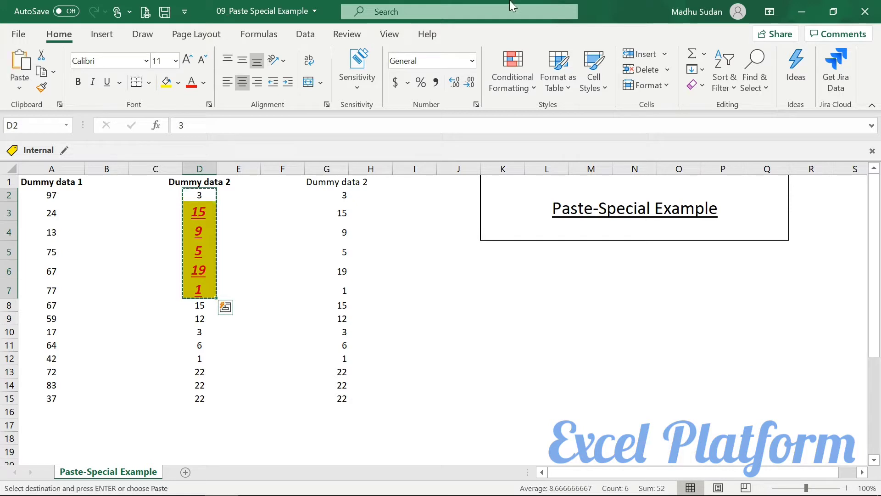
# Step: Preview the Formulas paste option for the copied cells at cell I4, without pasting anything
pyautogui.click(410, 237)
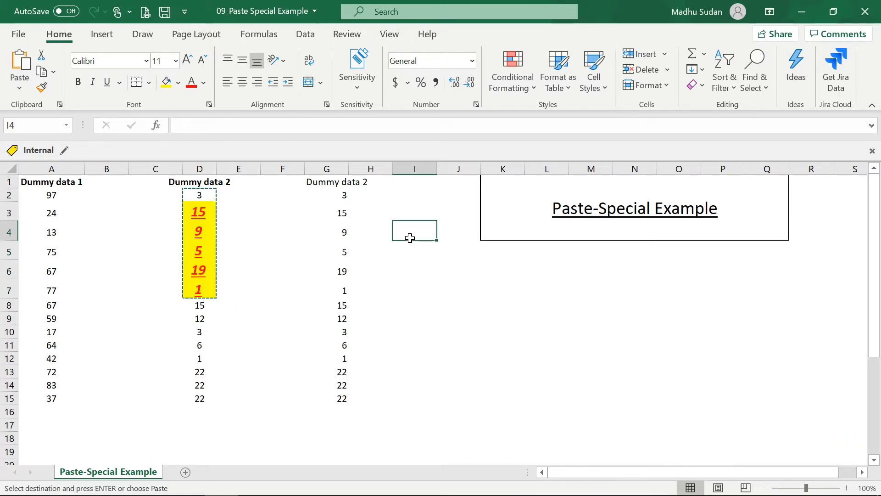
pyautogui.rightClick(410, 238)
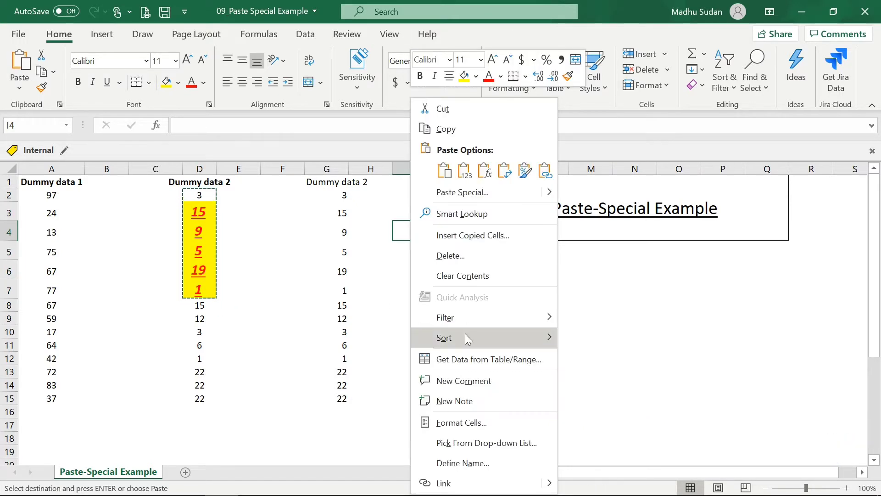
pyautogui.moveTo(477, 314)
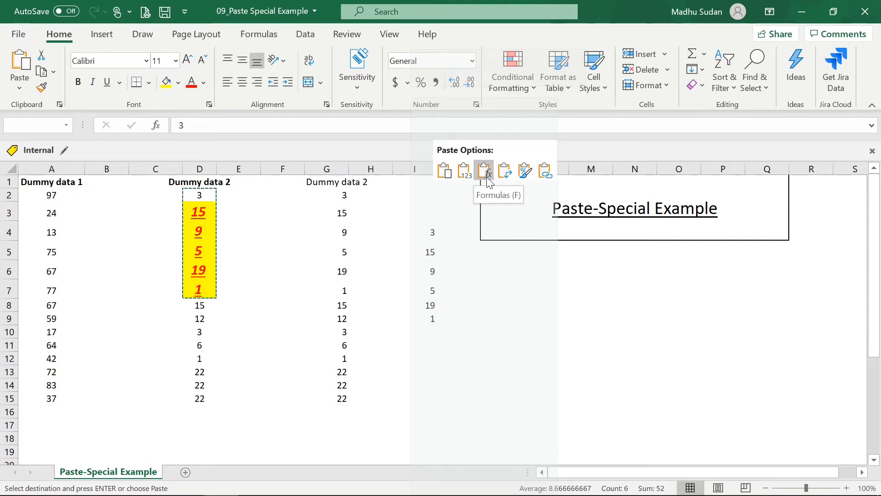
pyautogui.press('Escape')
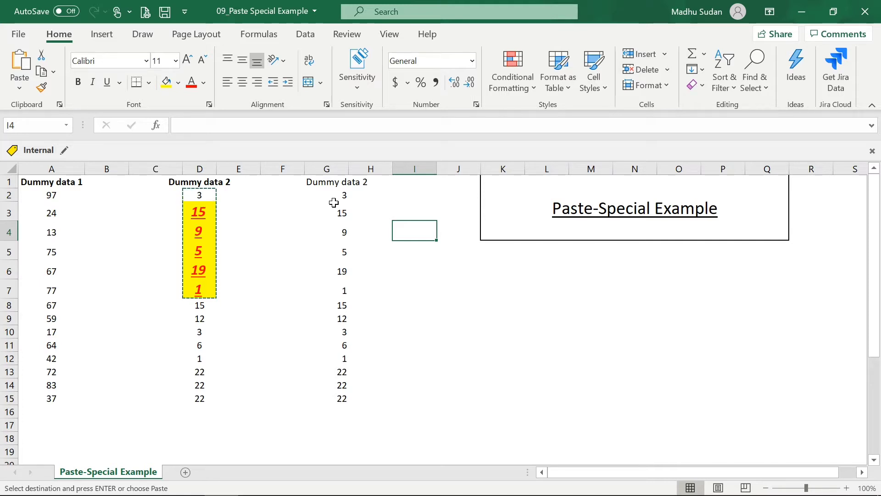
# Step: Bring up the Paste Special dialog for cell I4 with each of its two keyboard shortcuts, closing it without pasting
pyautogui.hotkey('ctrl', 'alt', 'v')
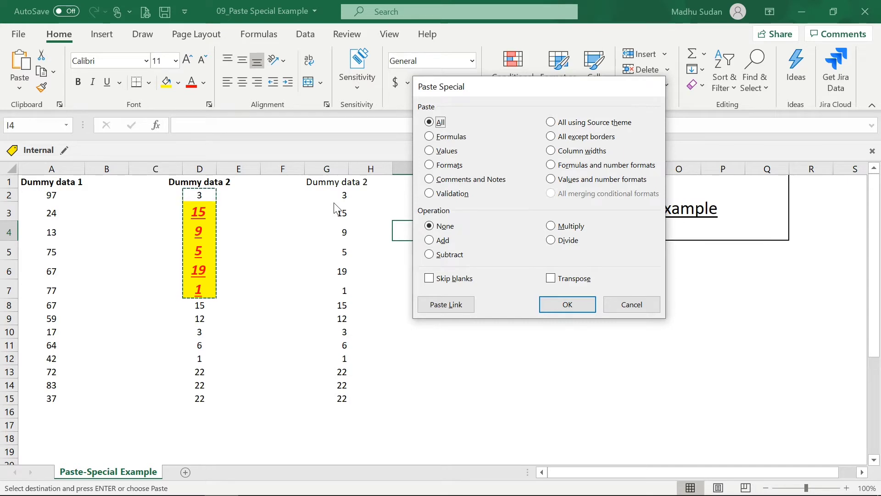
pyautogui.press('Escape')
pyautogui.press('alt')
pyautogui.press('e')
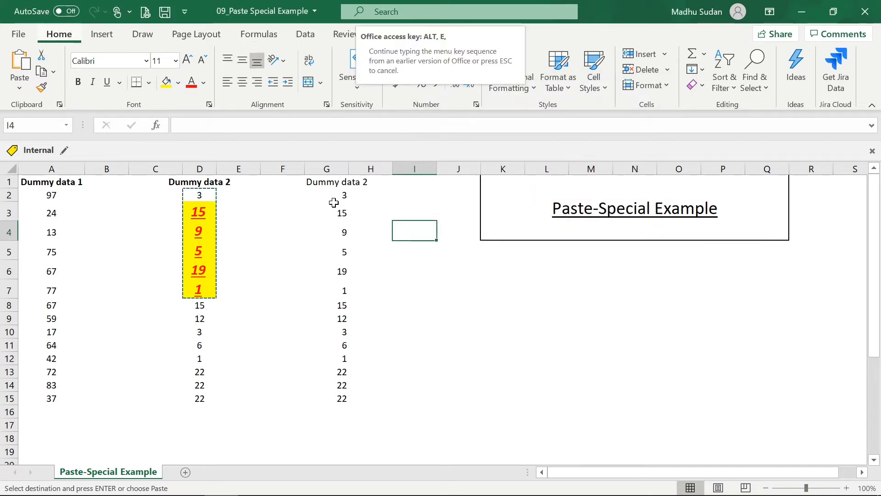
pyautogui.press('s')
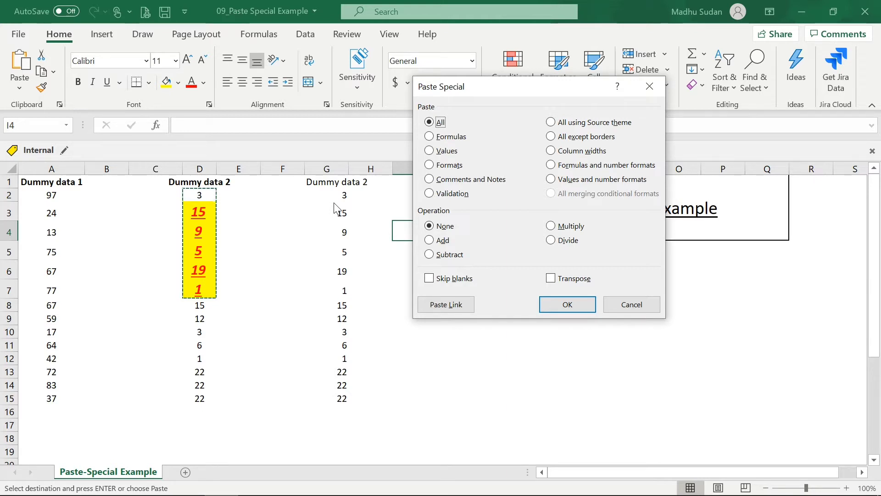
pyautogui.press('Escape')
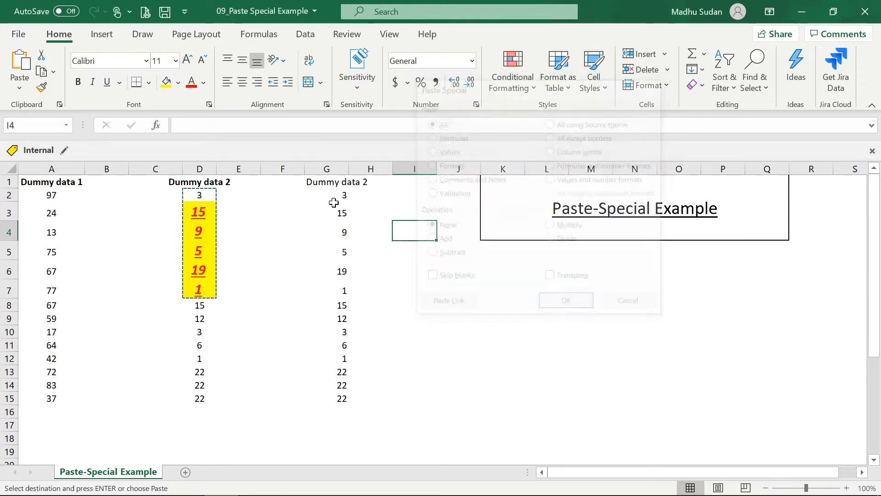
# Step: Examine the Values option of Paste Special for the copied cells at I4, leaving the dialog without pasting
pyautogui.press('alt')
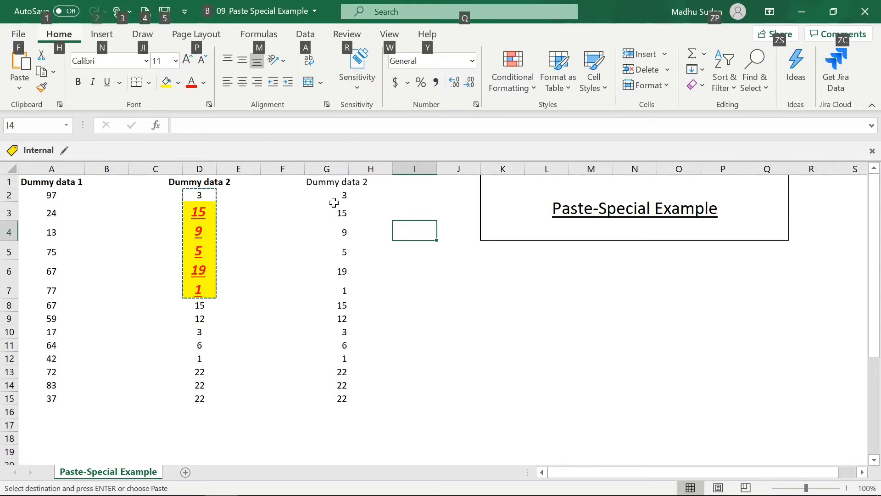
pyautogui.press('e')
pyautogui.press('s')
pyautogui.press('v')
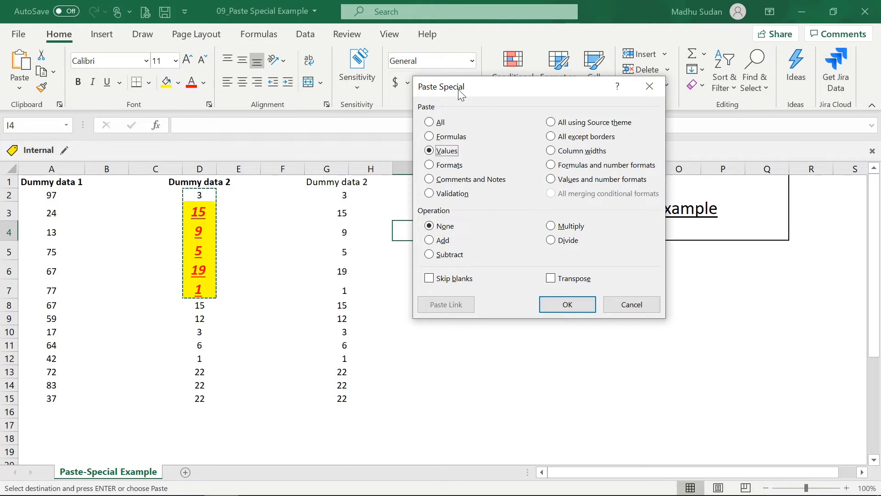
pyautogui.press('Escape')
pyautogui.press('alt')
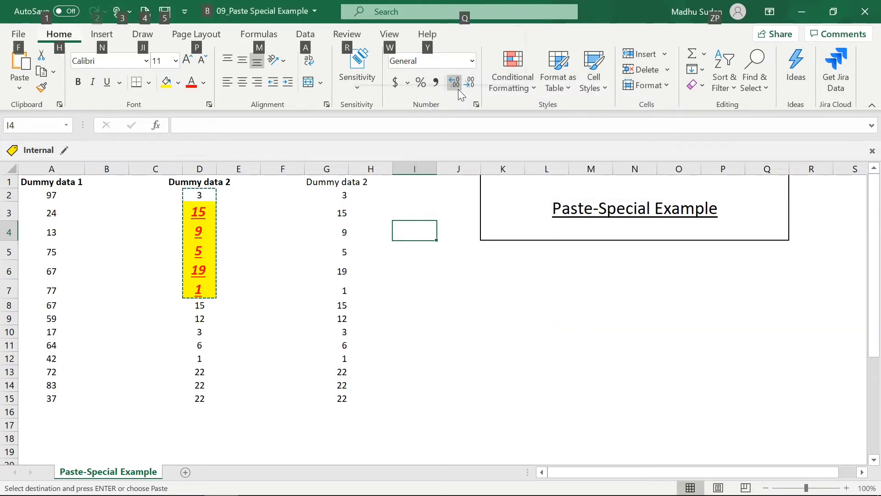
pyautogui.press('e')
pyautogui.press('s')
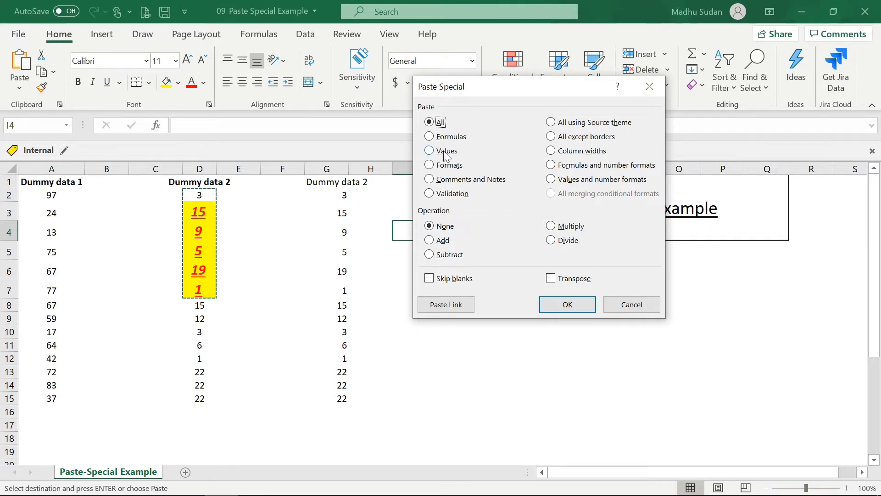
pyautogui.click(463, 154)
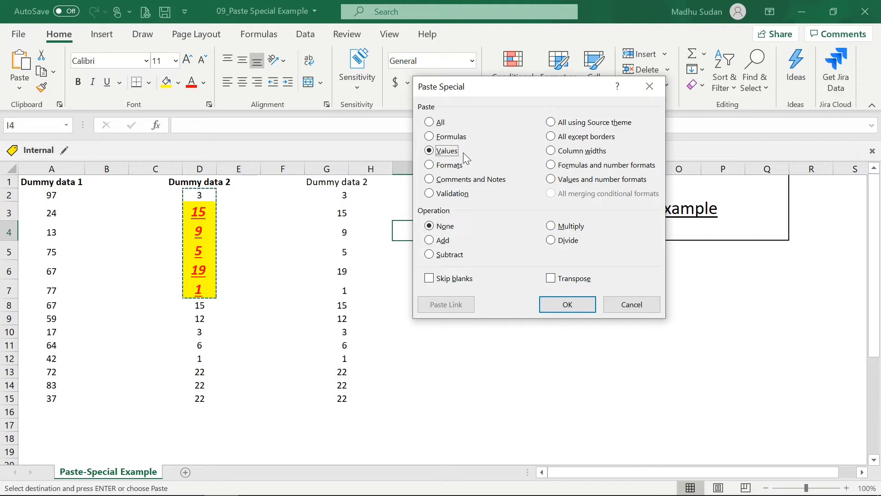
pyautogui.press('Escape')
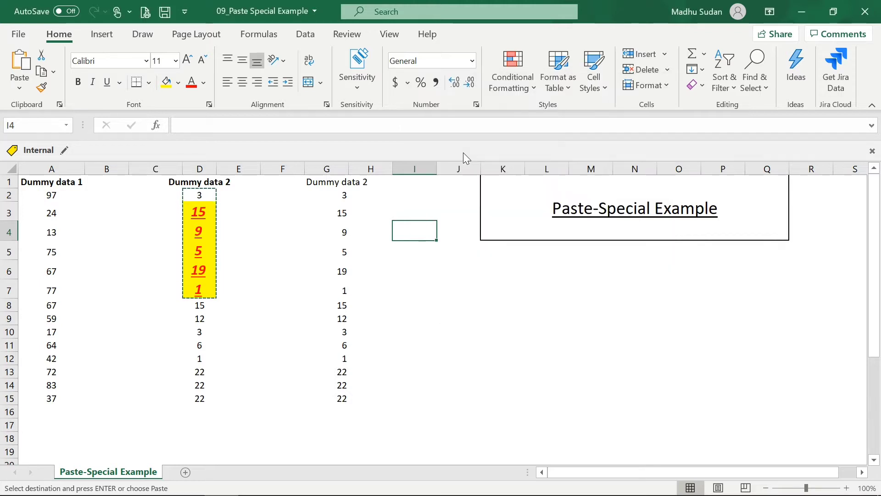
# Step: Enter the label "Shortcut For Paste Special" in K6, with "Alt+Ctrl+V" in O6 and "Alt+E+S" in O7
pyautogui.press('Down')
pyautogui.press('Right')
pyautogui.press('Right')
pyautogui.press('Right')
pyautogui.press('Down')
pyautogui.press('Left')
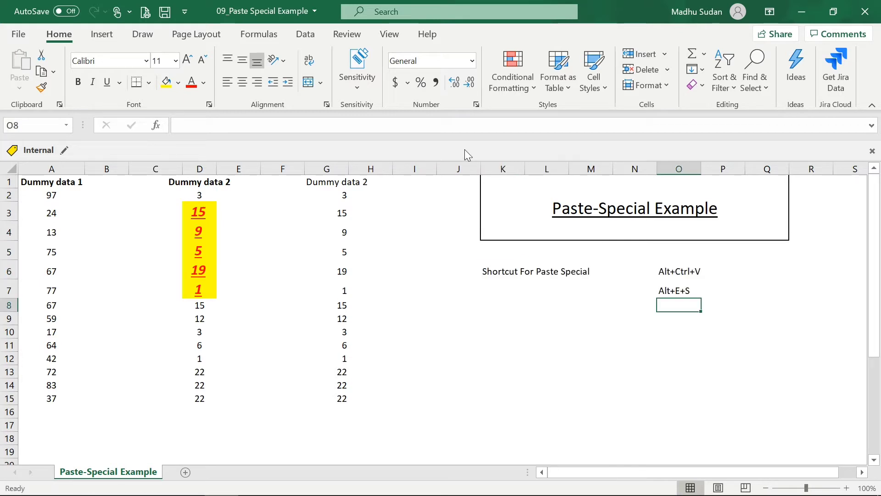
# Step: Copy cell D3 and view the Paste Special dialog at cell E3, closing it without pasting
pyautogui.press('Up')
pyautogui.press('Up')
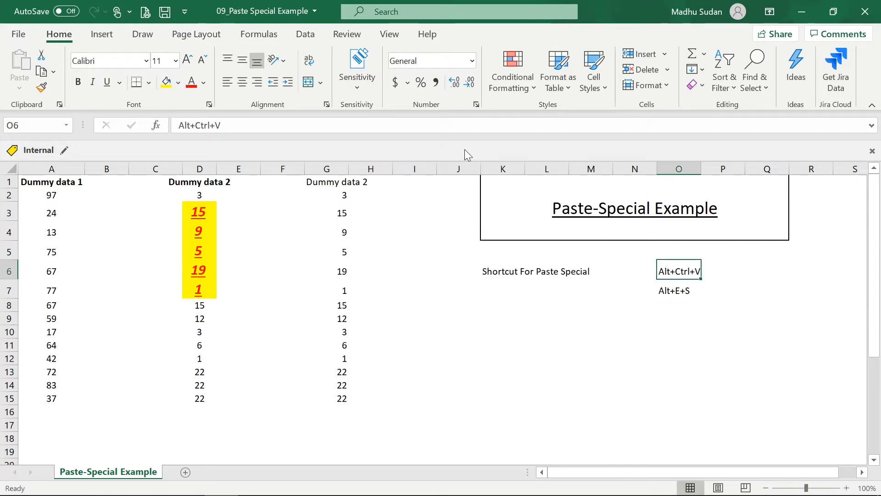
pyautogui.press('Left')
pyautogui.press('Left')
pyautogui.press('Left')
pyautogui.press('Left')
pyautogui.press('Left')
pyautogui.press('Left')
pyautogui.press('Left')
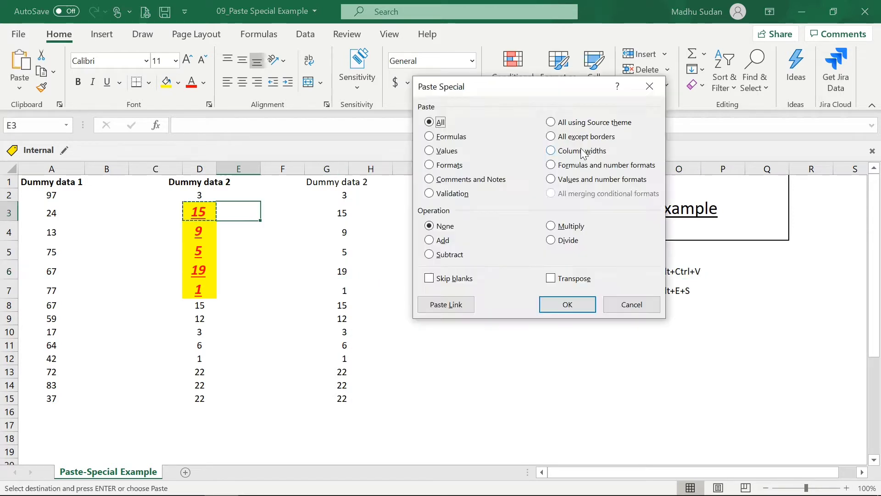
pyautogui.press('Escape')
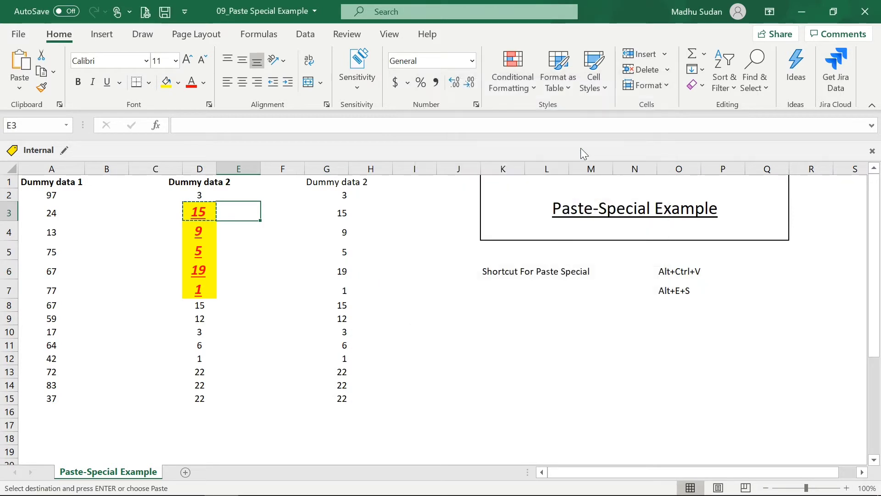
# Step: Delete the unformatted copy of Dummy data 2 from column G, including its heading
pyautogui.press('Right')
pyautogui.press('Right')
pyautogui.press('Up')
pyautogui.press('Up')
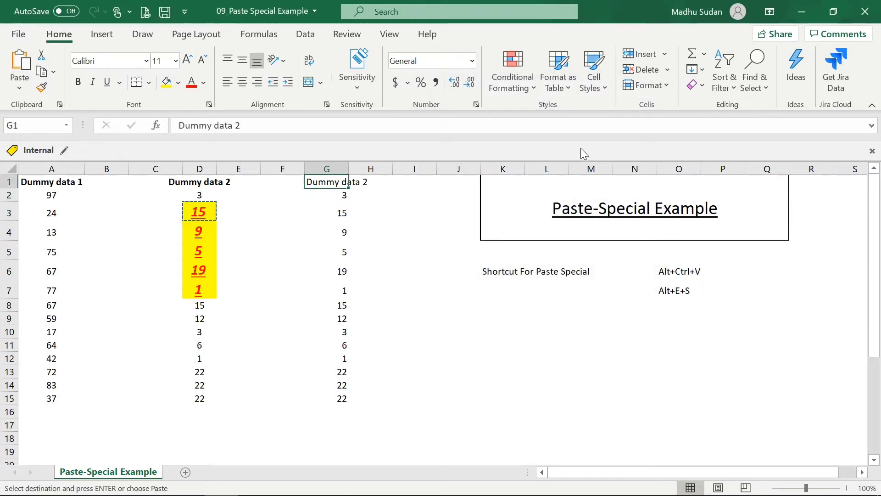
pyautogui.press('Escape')
pyautogui.press('Down')
pyautogui.press('Up')
pyautogui.hotkey('ctrl', 'shift', 'Down')
pyautogui.press('Delete')
# Step: Copy the whole Dummy data 2 range D1:D15 and paste it with its formatting at G1
pyautogui.press('Left')
pyautogui.press('Left')
pyautogui.press('Left')
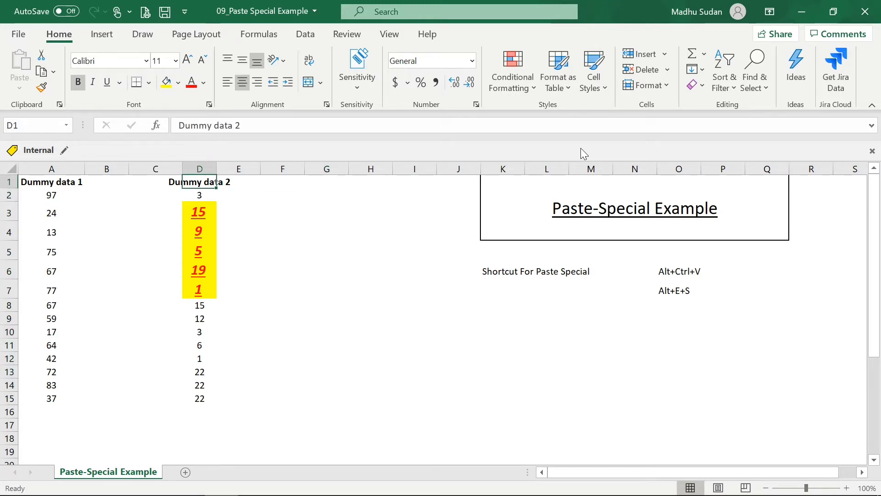
pyautogui.hotkey('ctrl', 'shift', 'Down')
pyautogui.hotkey('ctrl', 'c')
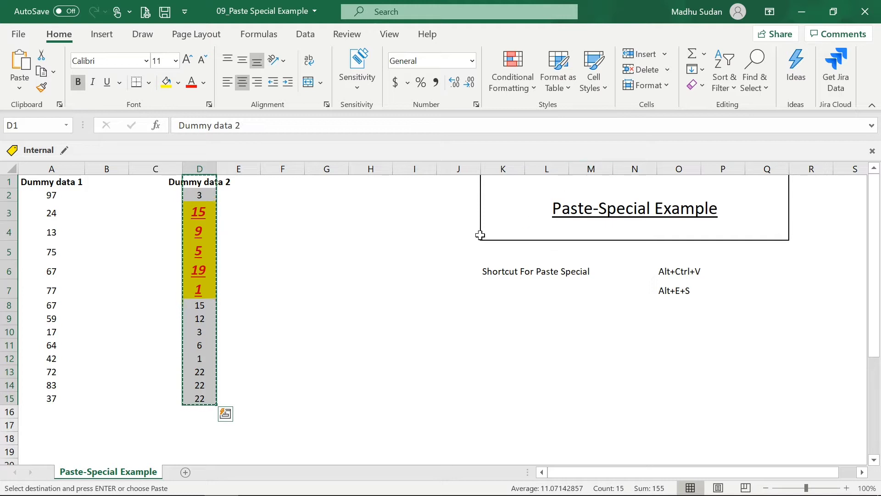
pyautogui.click(326, 182)
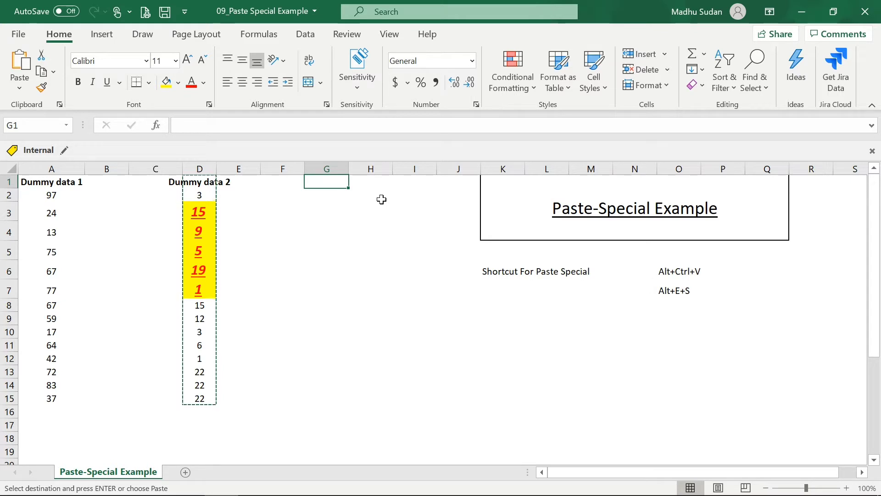
pyautogui.hotkey('ctrl', 'v')
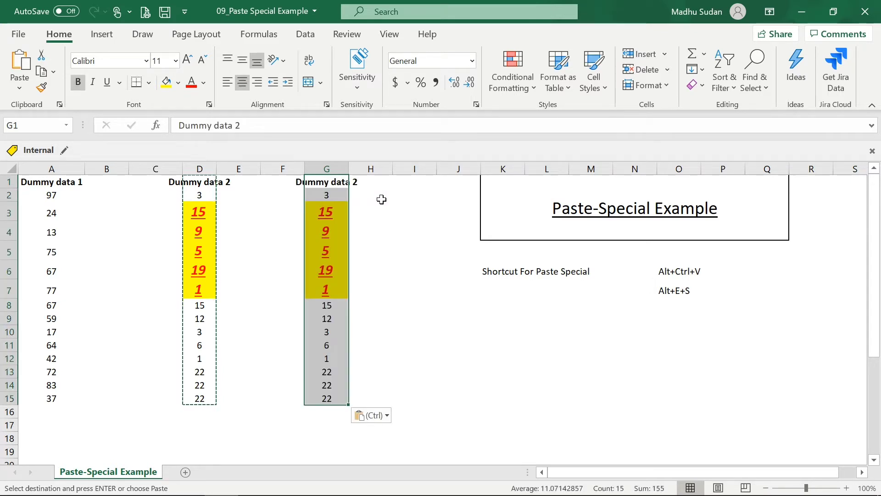
# Step: Add a new worksheet and paste the copied Dummy data 2 range there starting at cell D1
pyautogui.click(185, 472)
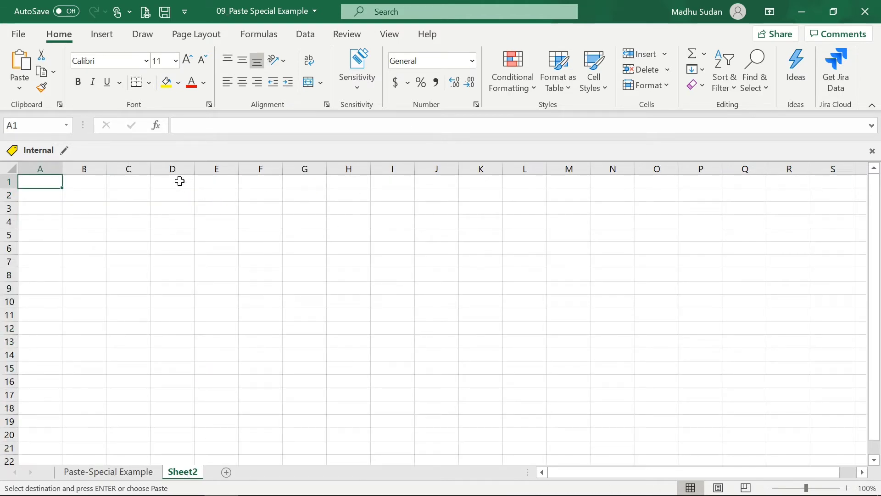
pyautogui.click(179, 181)
pyautogui.hotkey('ctrl', 'v')
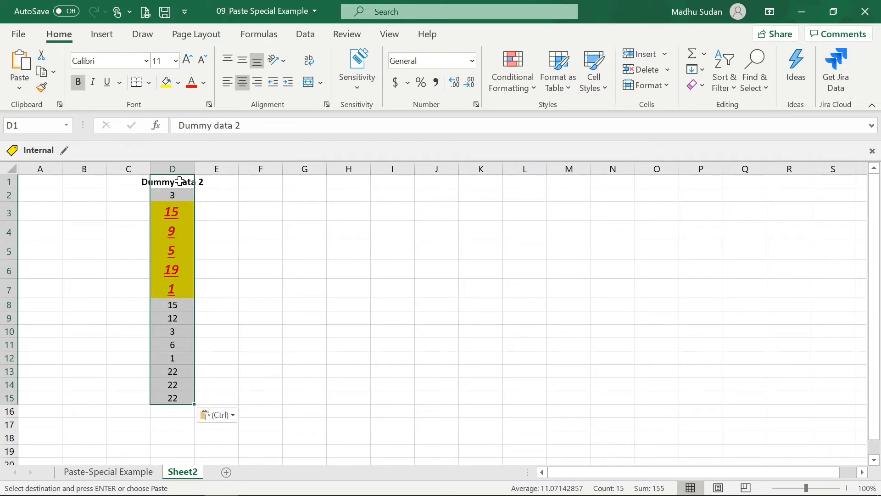
# Step: Return to the Paste-Special Example sheet and clear the active copy selection, leaving cell G1 selected
pyautogui.hotkey('ctrl', 'pageup')
pyautogui.hotkey('ctrl', 'q')
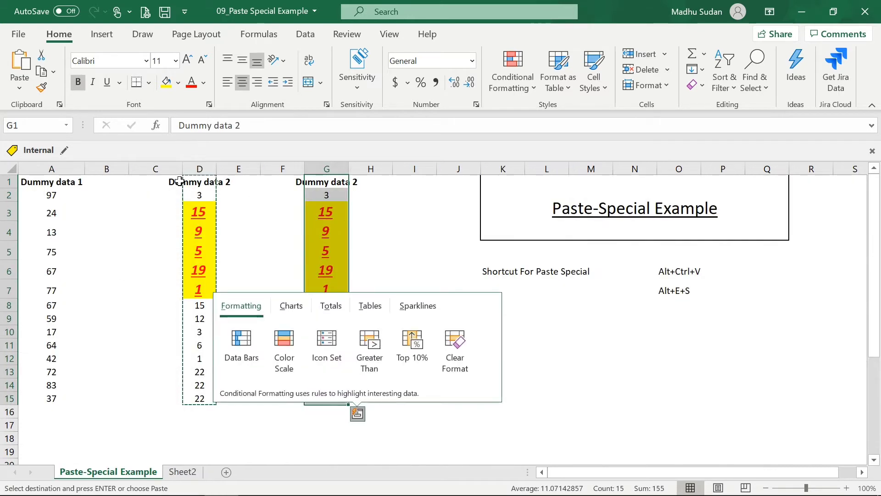
pyautogui.press('Escape')
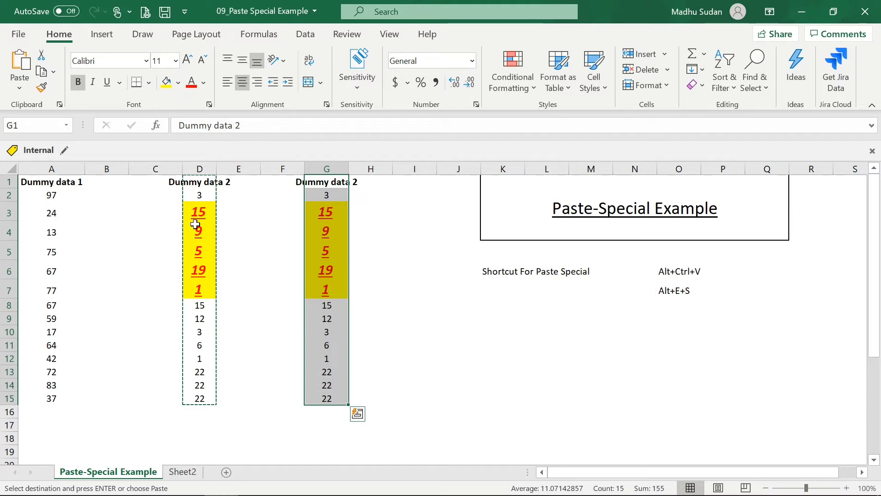
pyautogui.press('Escape')
pyautogui.press('Up')
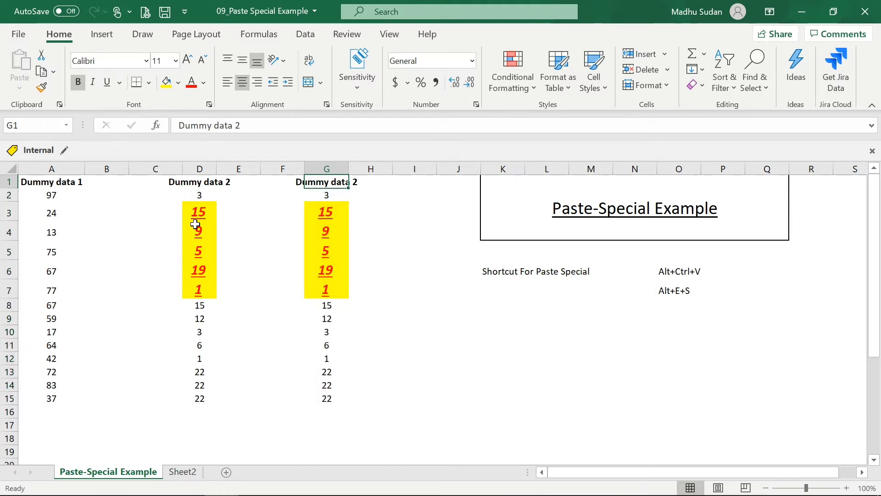
# Step: Copy G1:G15 and examine the All option in the Paste Special dialog, closing it without pasting
pyautogui.hotkey('ctrl', 'shift', 'Down')
pyautogui.hotkey('alt', 'e')
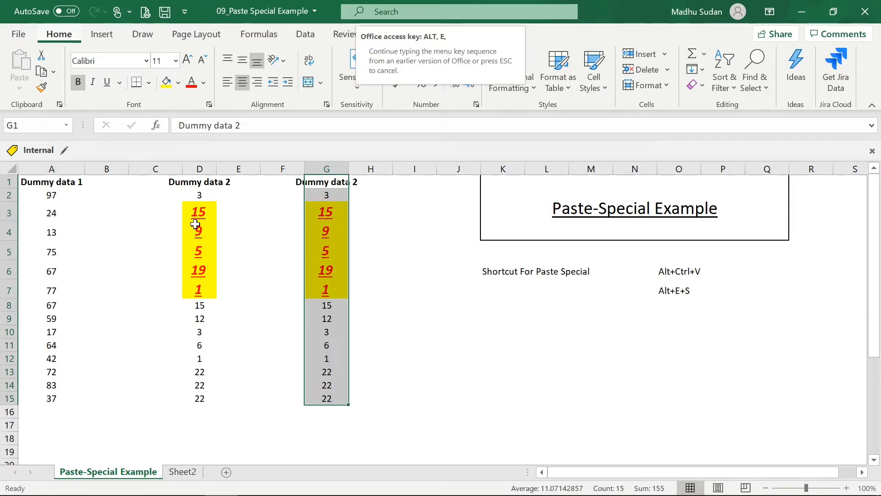
pyautogui.press('s')
pyautogui.hotkey('ctrl', 'c')
pyautogui.hotkey('alt', 'e')
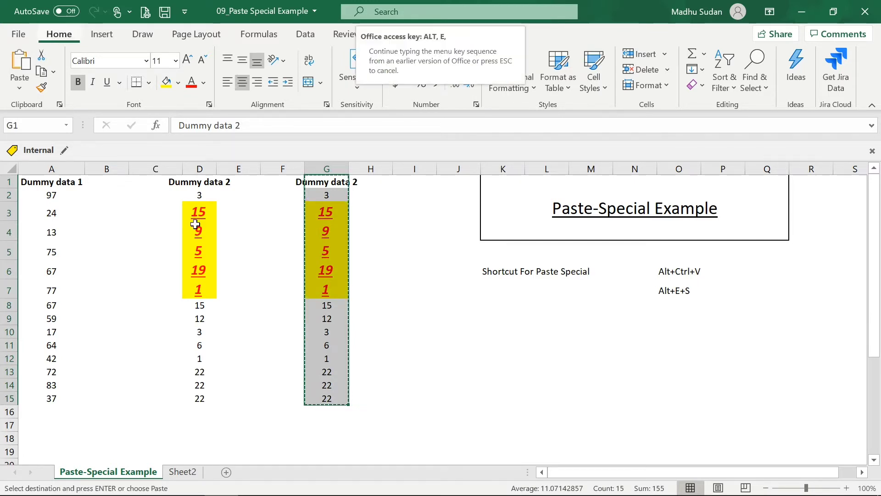
pyautogui.press('s')
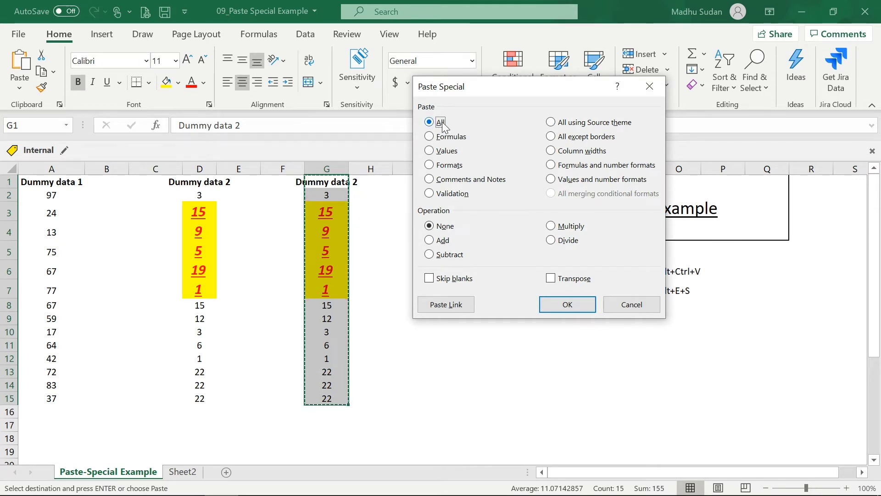
pyautogui.press('Escape')
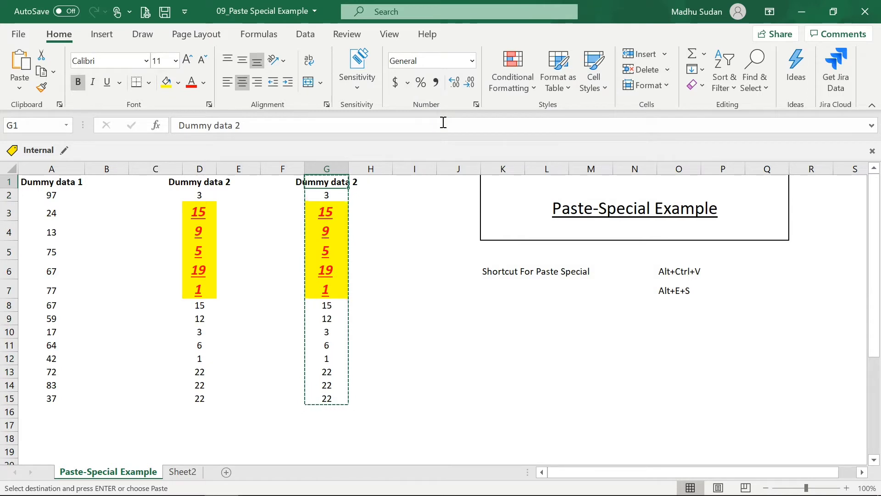
# Step: Undo the paste in G1:G15 and copy the Dummy data 2 range D1:D15 again
pyautogui.hotkey('ctrl', 'pagedown')
pyautogui.hotkey('ctrl', 'pageup')
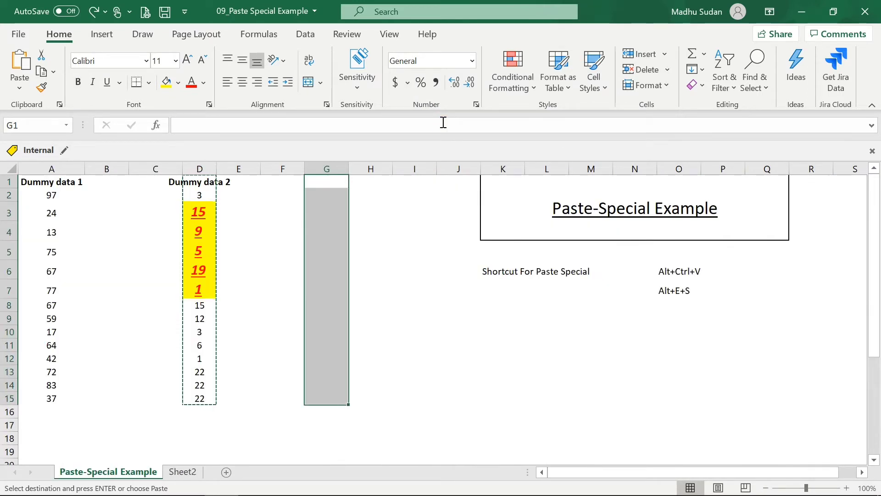
pyautogui.press('Left')
pyautogui.press('Left')
pyautogui.press('Left')
pyautogui.press('Escape')
pyautogui.hotkey('shift', 'Down')
pyautogui.hotkey('shift', 'Down')
pyautogui.hotkey('shift', 'Down')
pyautogui.hotkey('shift', 'Down')
pyautogui.hotkey('shift', 'Down')
pyautogui.hotkey('shift', 'Down')
pyautogui.hotkey('shift', 'Down')
pyautogui.hotkey('shift', 'Down')
pyautogui.hotkey('shift', 'Down')
pyautogui.hotkey('shift', 'Down')
pyautogui.hotkey('shift', 'Down')
pyautogui.hotkey('shift', 'Down')
pyautogui.hotkey('shift', 'Down')
pyautogui.hotkey('shift', 'Down')
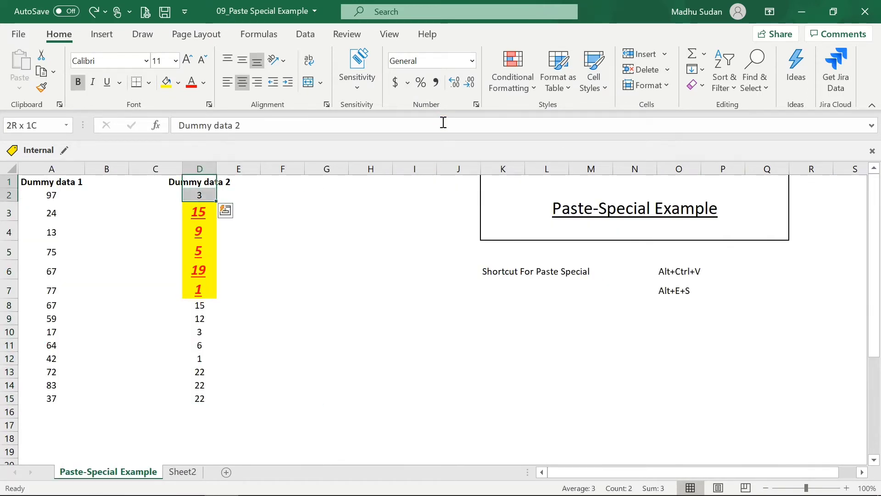
pyautogui.hotkey('ctrl', 'c')
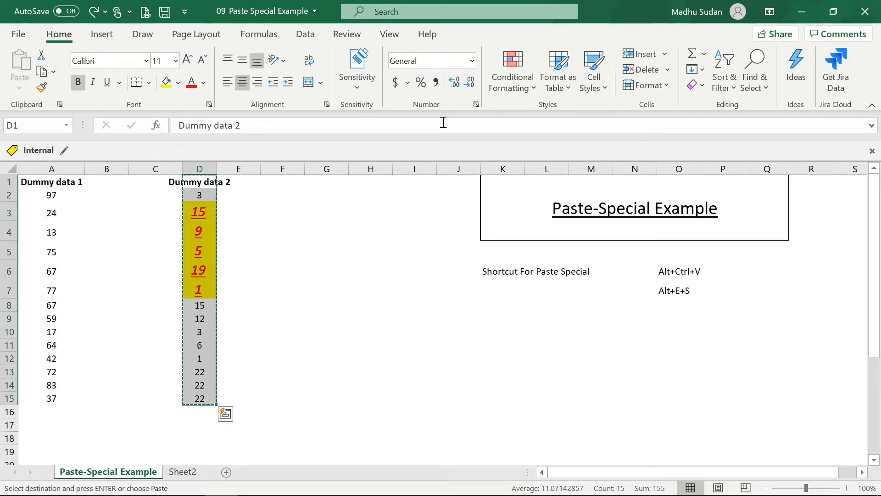
# Step: Paste the copied Dummy data 2 range normally, starting at cell F1
pyautogui.press('Right')
pyautogui.press('Right')
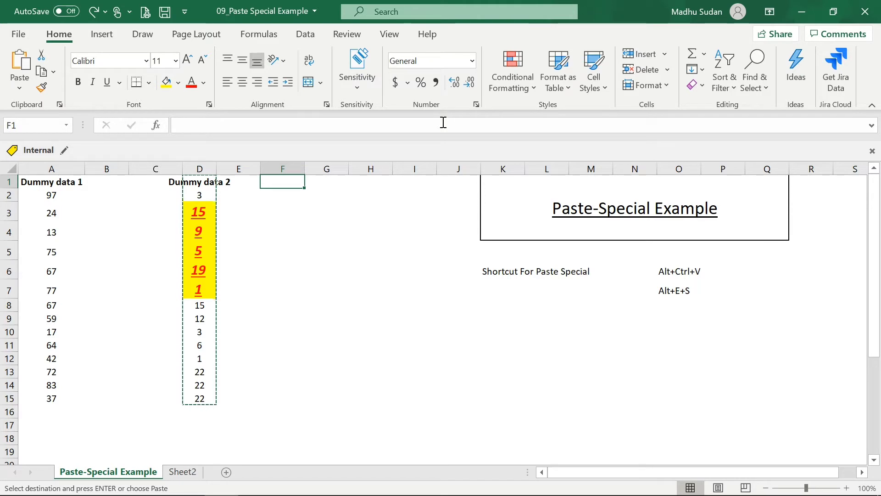
pyautogui.hotkey('ctrl', 'v')
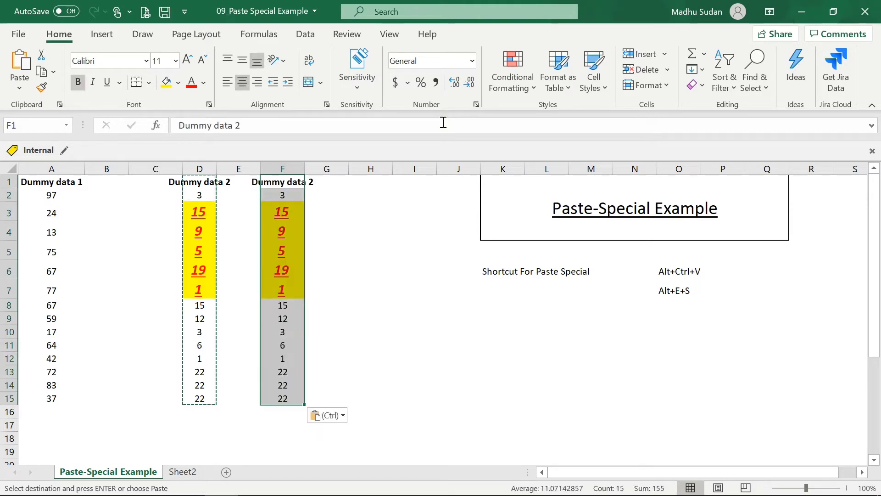
# Step: Paste the copied range at H1 using Paste Special with the All option and operation None
pyautogui.press('Right')
pyautogui.press('Right')
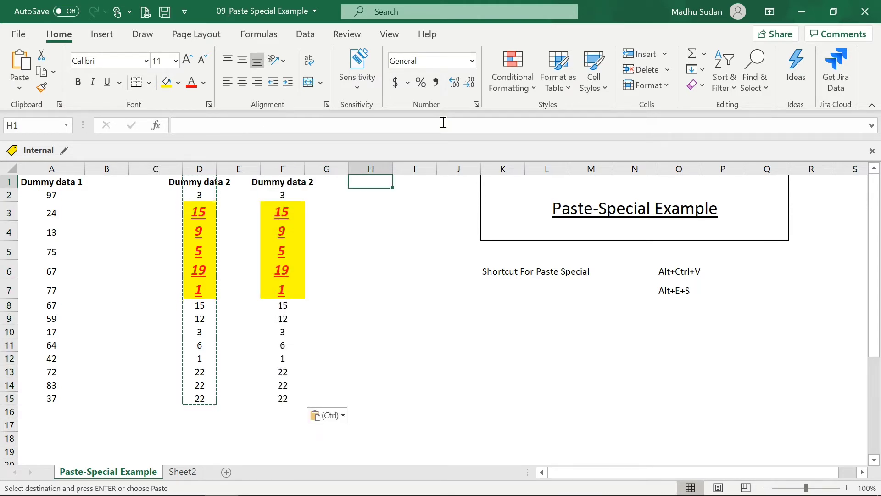
pyautogui.hotkey('alt', 'e')
pyautogui.press('s')
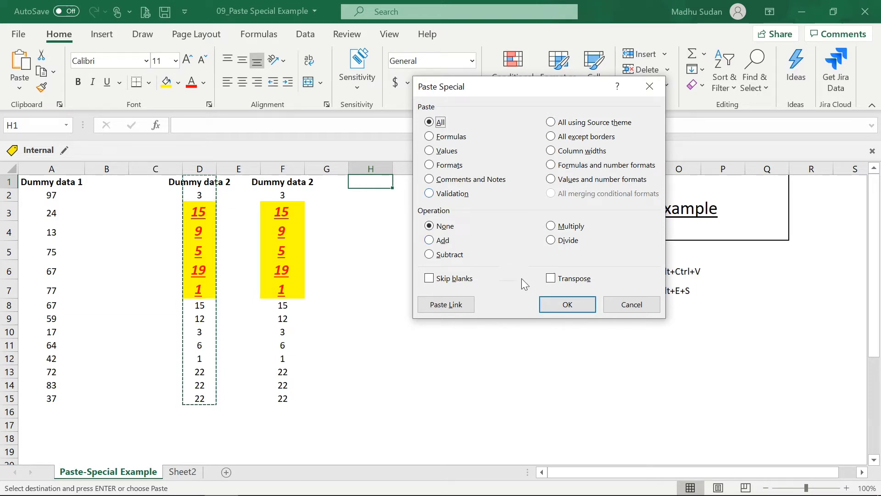
pyautogui.click(568, 305)
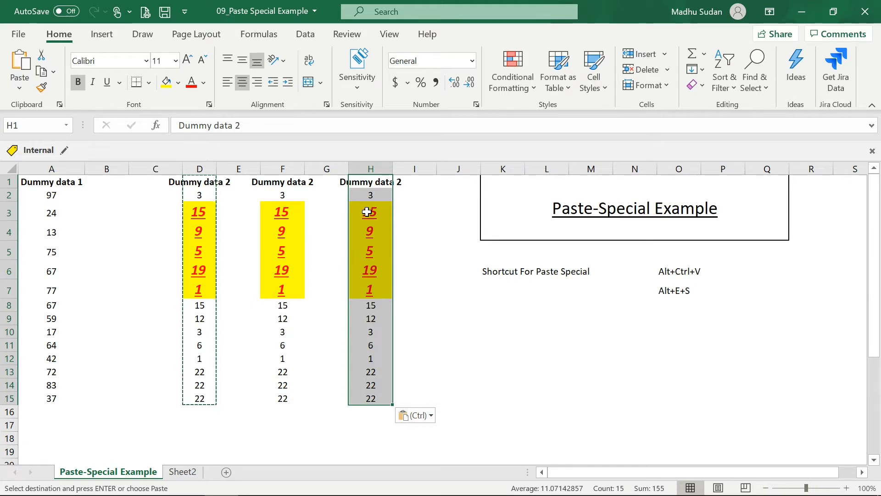
# Step: Undo the pastes at H1 and F1, view the Paste Special dialog, and clear the copy selection, returning to D1
pyautogui.hotkey('ctrl', 'z')
pyautogui.hotkey('ctrl', 'z')
pyautogui.hotkey('alt', 'e')
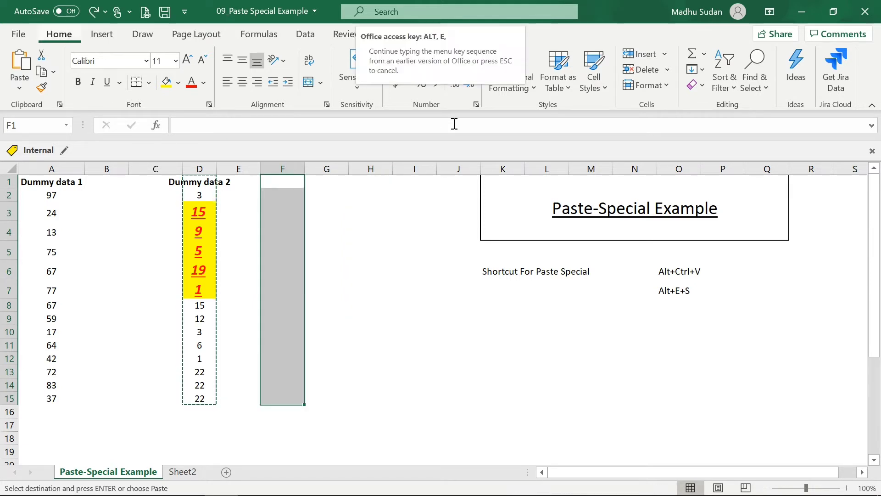
pyautogui.press('s')
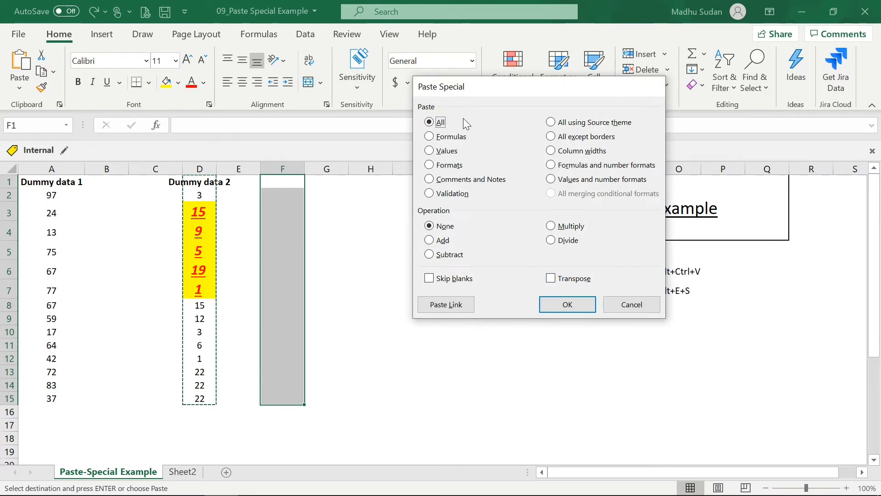
pyautogui.press('Escape')
pyautogui.press('Escape')
pyautogui.press('Left')
pyautogui.press('Left')
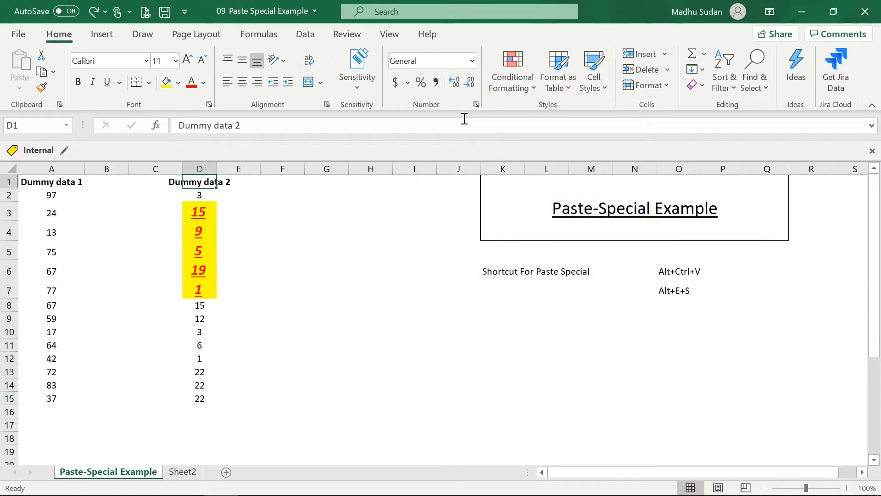
# Step: Total the Dummy data 1 column in cell A16 with the formula =SUM(A2:A15)
pyautogui.hotkey('ctrl', 'Down')
pyautogui.press('Left')
pyautogui.press('Left')
pyautogui.press('Left')
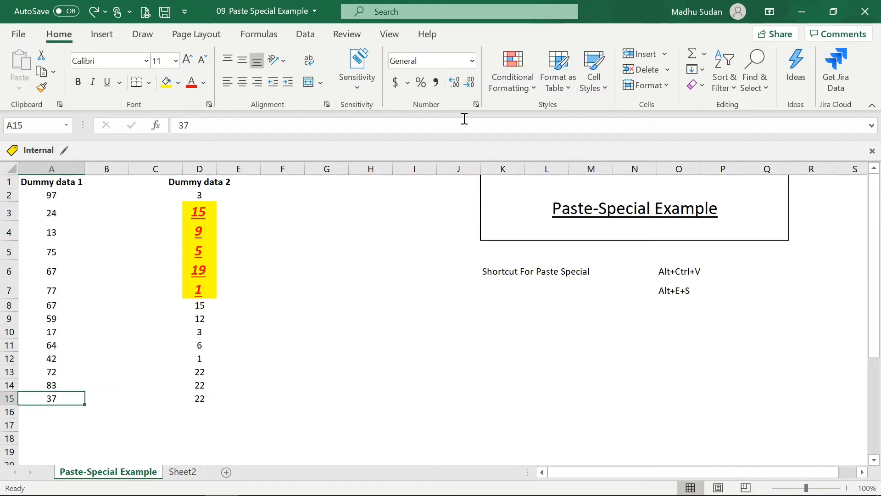
pyautogui.press('Down')
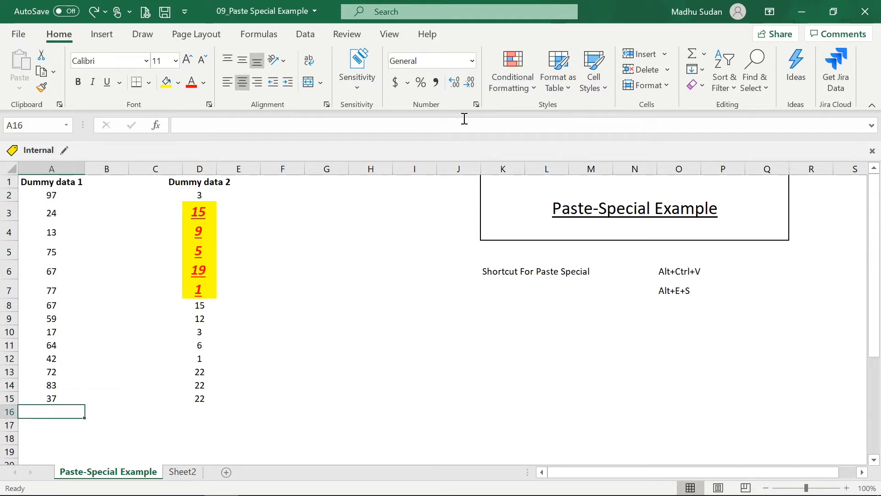
pyautogui.write('=sum')
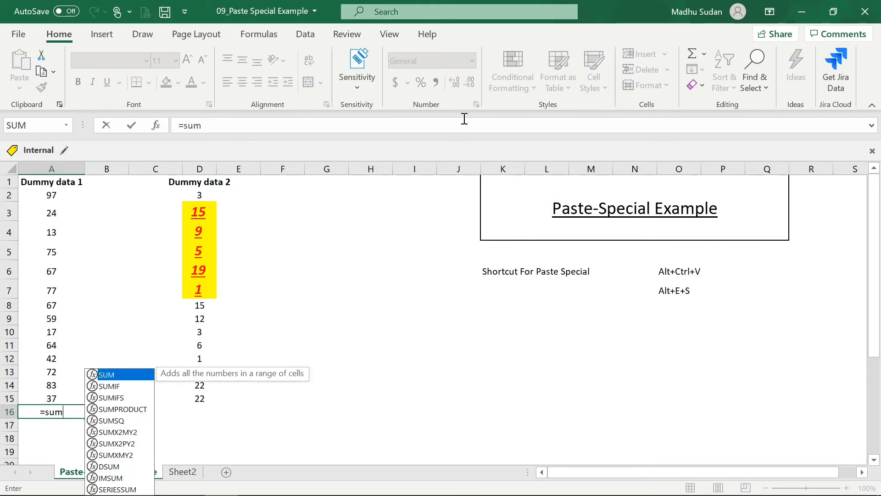
pyautogui.press('Tab')
pyautogui.press('Up')
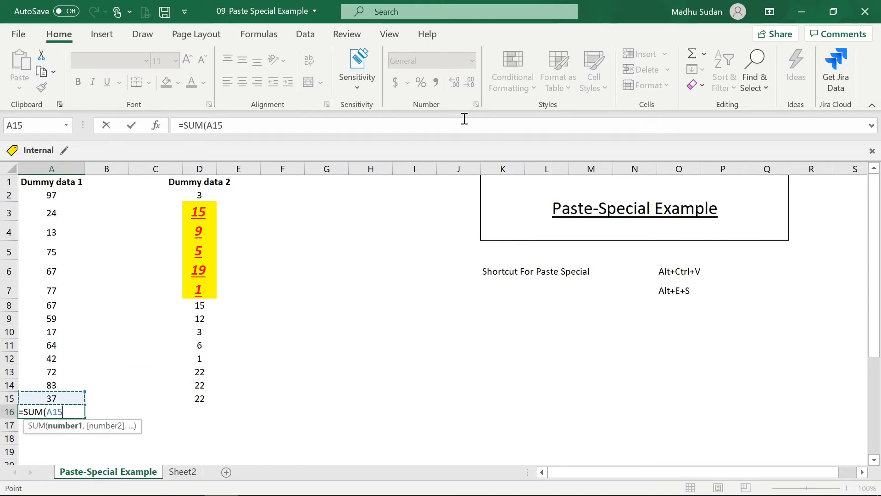
pyautogui.hotkey('shift', 'Up')
pyautogui.hotkey('shift', 'Up')
pyautogui.hotkey('shift', 'Up')
pyautogui.hotkey('shift', 'Up')
pyautogui.hotkey('shift', 'Up')
pyautogui.hotkey('shift', 'Up')
pyautogui.hotkey('shift', 'Up')
pyautogui.hotkey('shift', 'Up')
pyautogui.hotkey('shift', 'Up')
pyautogui.hotkey('shift', 'Up')
pyautogui.hotkey('shift', 'Up')
pyautogui.hotkey('shift', 'Up')
pyautogui.hotkey('shift', 'Up')
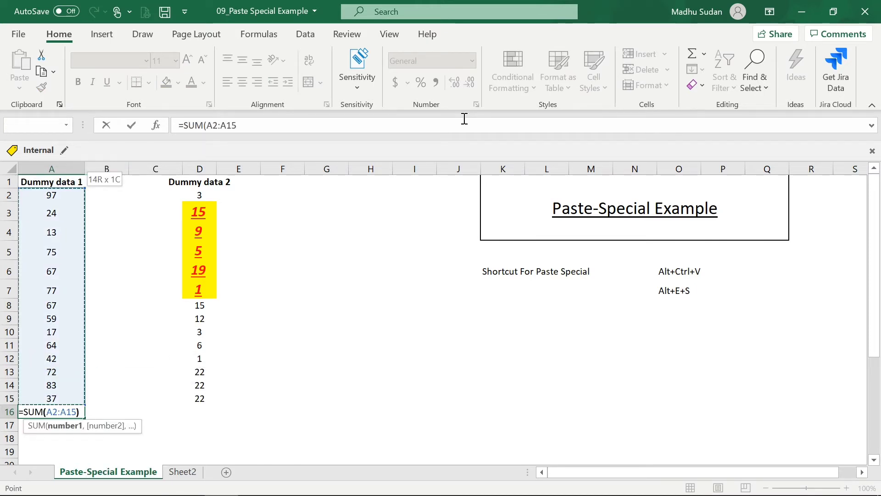
pyautogui.write(')')
pyautogui.press('Return')
pyautogui.press('Up')
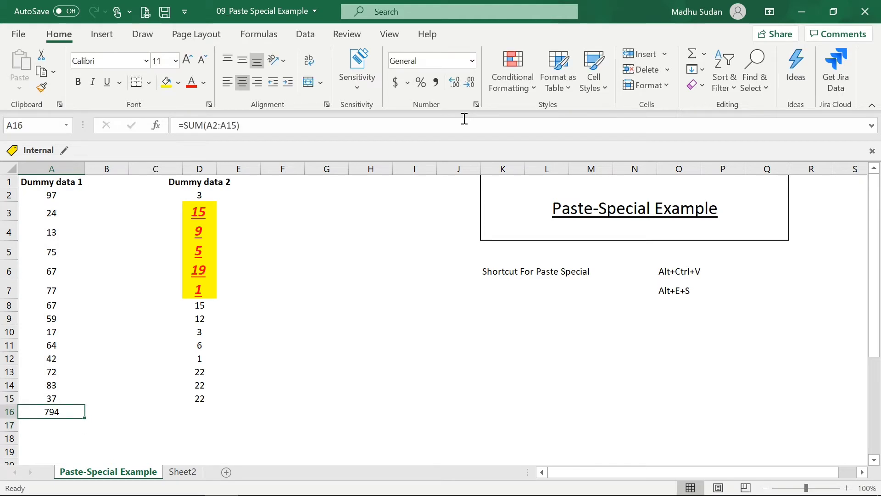
# Step: Format the total in A16 as bold and underlined, with a yellow fill and red font
pyautogui.hotkey('ctrl', 'b')
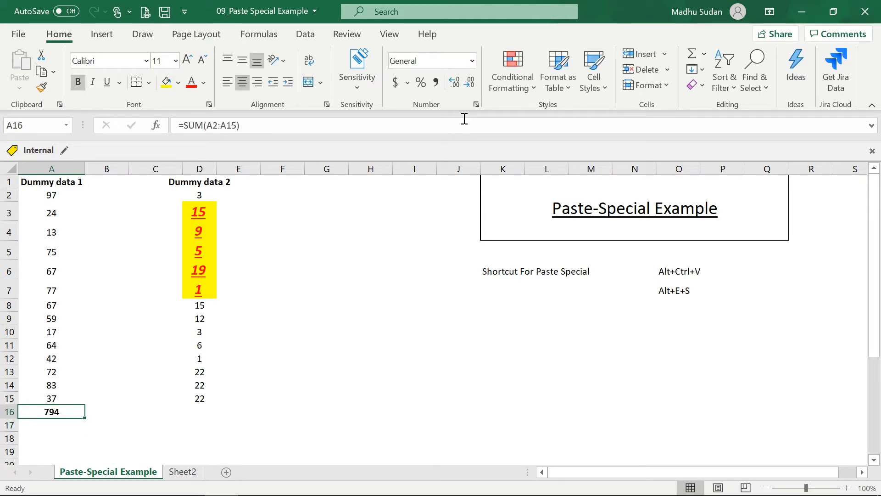
pyautogui.press('F2')
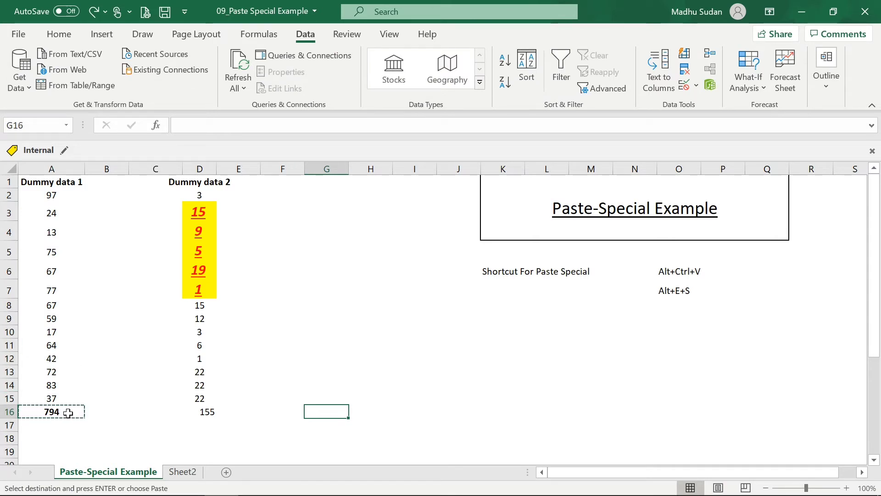
pyautogui.click(68, 412)
pyautogui.click(58, 34)
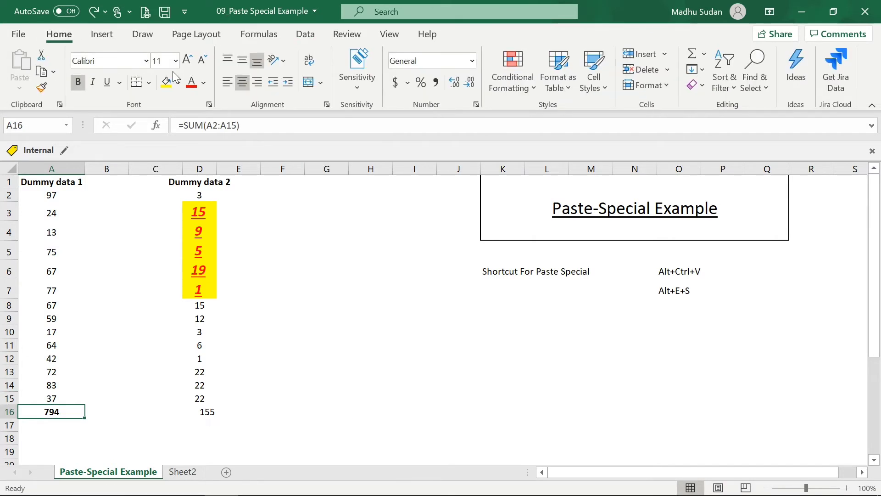
pyautogui.click(167, 87)
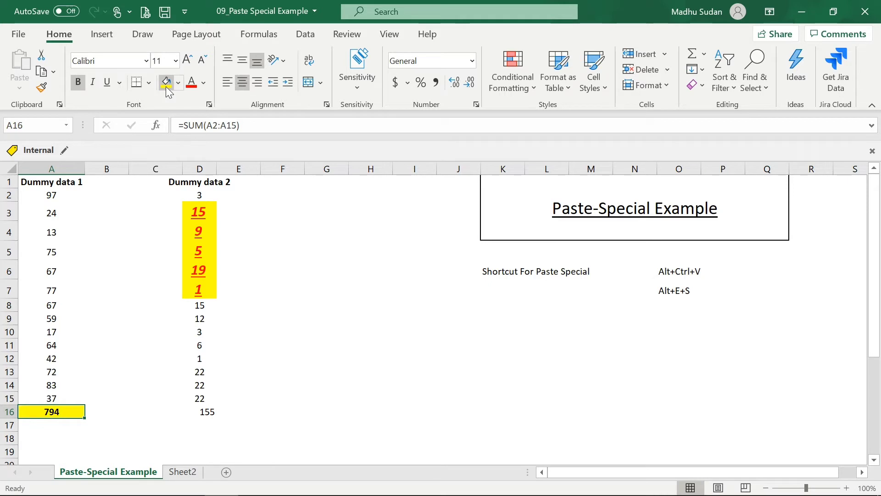
pyautogui.click(196, 81)
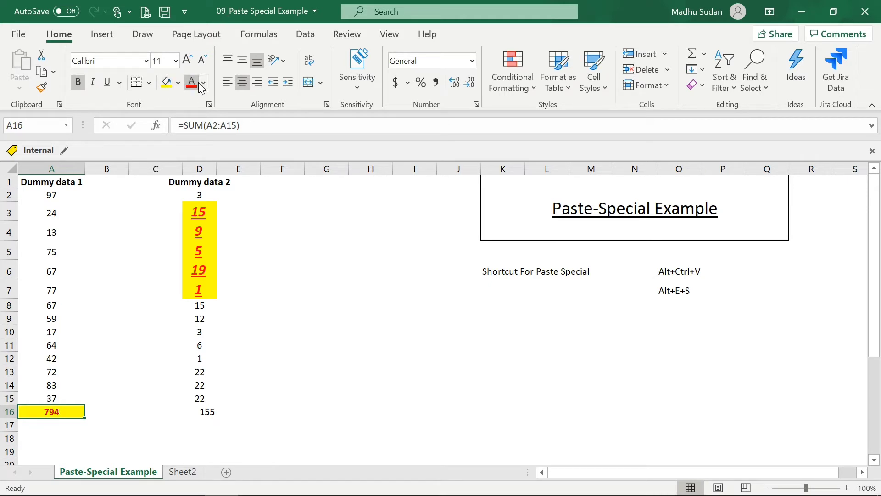
pyautogui.click(107, 83)
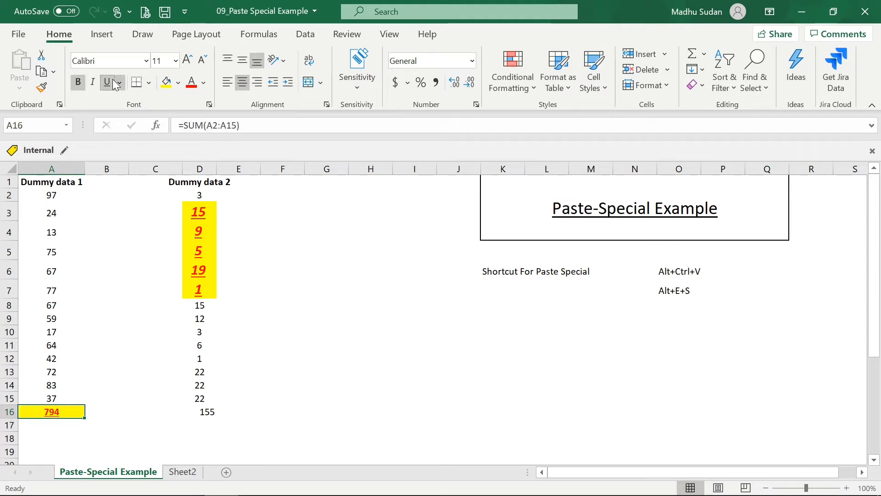
# Step: Check the formula in A16, copy the cell and paste it normally into F16
pyautogui.press('F2')
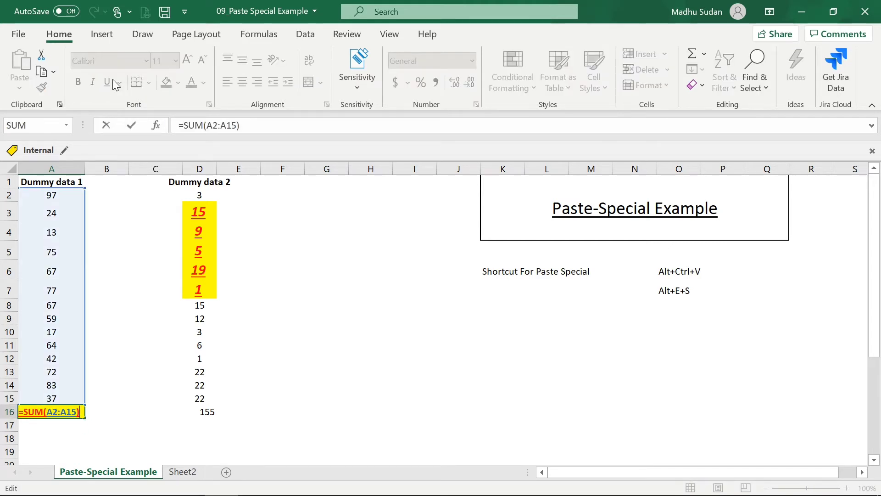
pyautogui.press('Escape')
pyautogui.hotkey('ctrl', 'c')
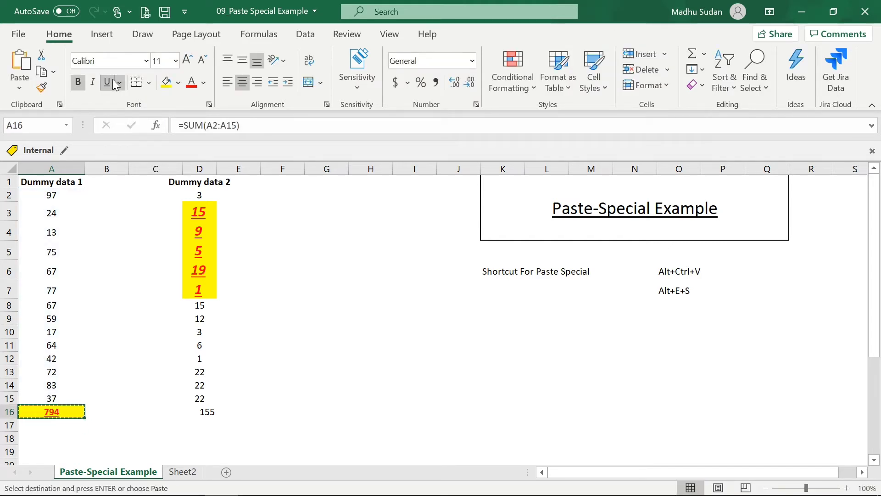
pyautogui.press('Right')
pyautogui.press('Right')
pyautogui.press('Right')
pyautogui.press('Right')
pyautogui.press('Right')
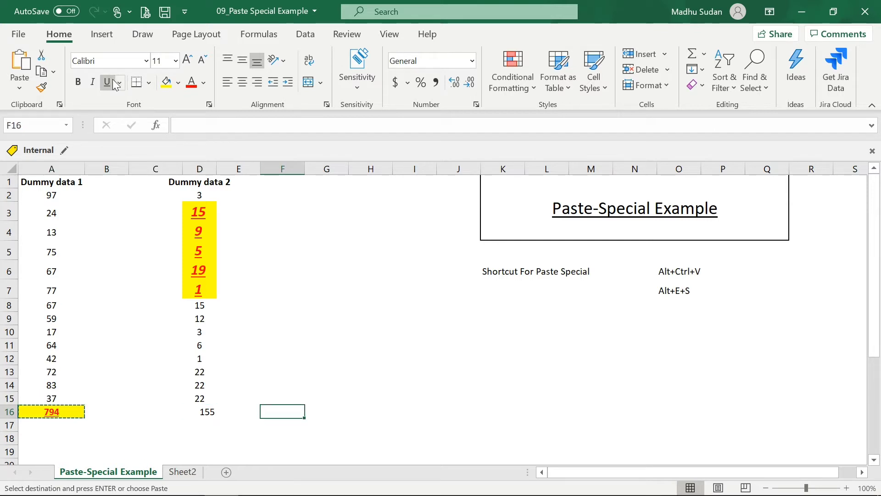
pyautogui.hotkey('ctrl', 'v')
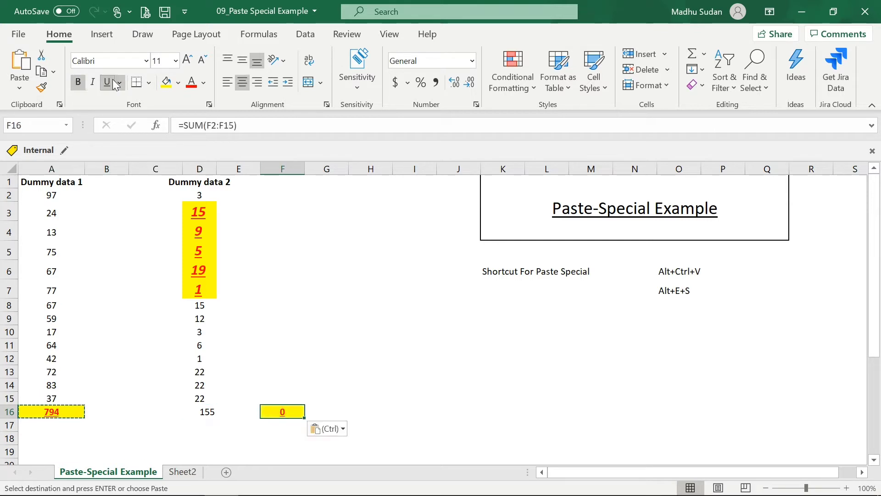
# Step: Compare the cell ranges referenced by the SUM formulas in F16 and A16
pyautogui.press('F2')
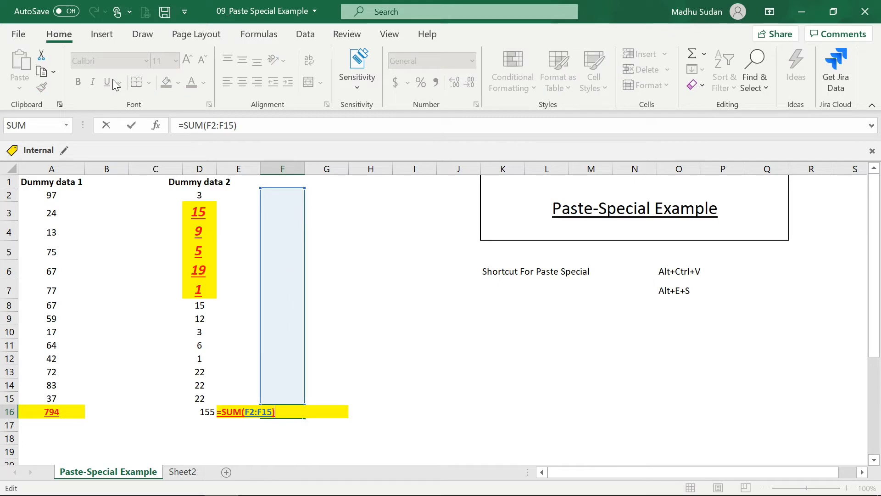
pyautogui.press('Escape')
pyautogui.press('Left')
pyautogui.press('Left')
pyautogui.press('Left')
pyautogui.press('Left')
pyautogui.press('Left')
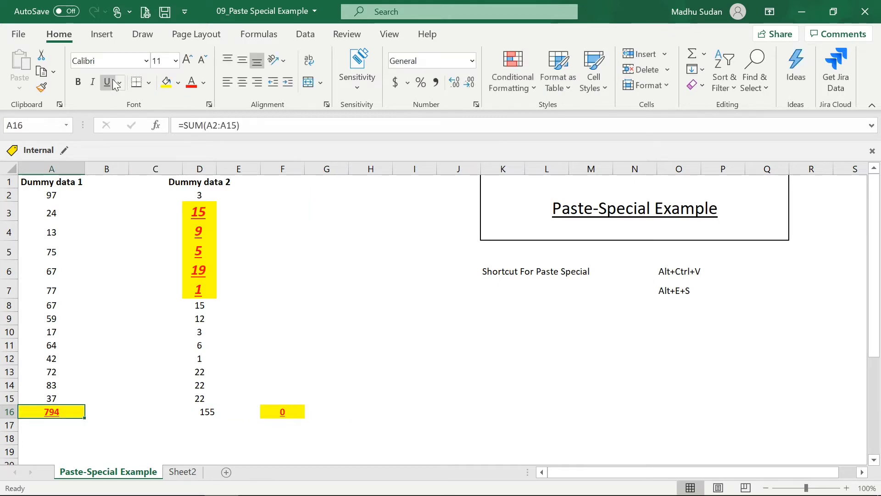
pyautogui.press('F2')
pyautogui.press('Escape')
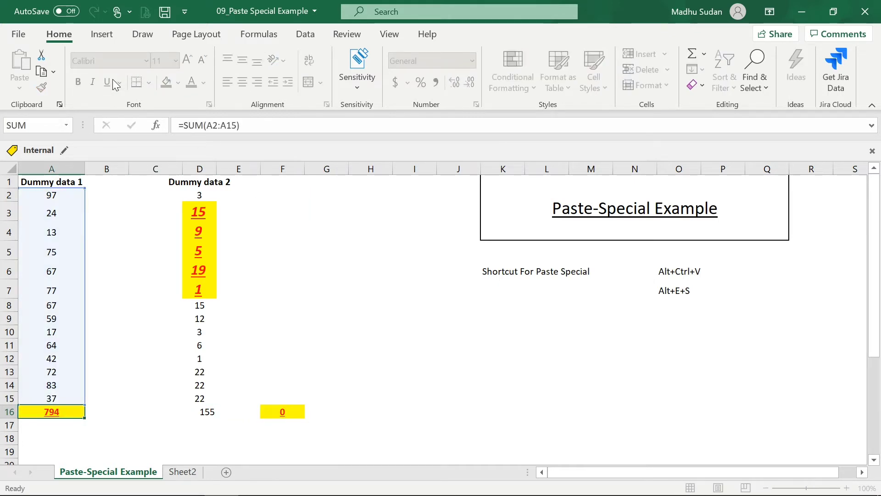
pyautogui.press('Right')
pyautogui.press('Right')
pyautogui.press('Right')
pyautogui.press('Right')
pyautogui.press('Right')
pyautogui.press('F2')
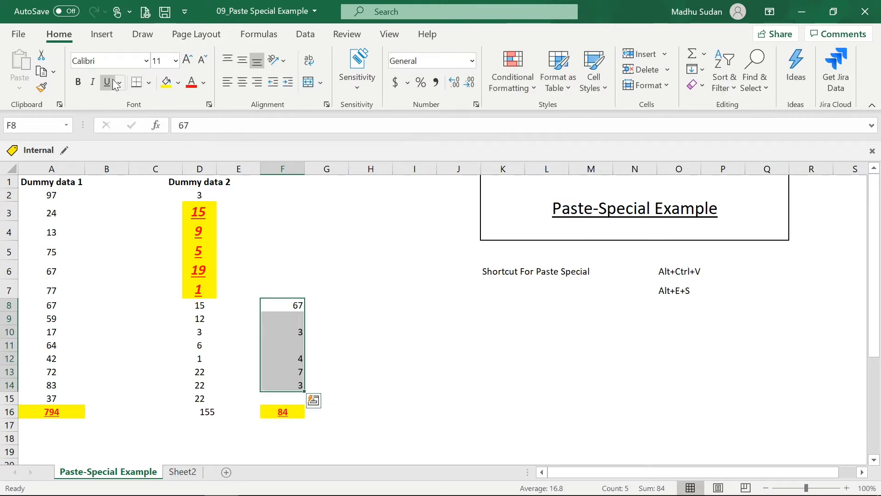
# Step: Clear the test numbers from F8:F14 and select the pasted total in F16
pyautogui.press('Delete')
pyautogui.press('Down')
pyautogui.press('Down')
pyautogui.press('Down')
pyautogui.press('Down')
pyautogui.press('Down')
pyautogui.press('Down')
pyautogui.press('Down')
pyautogui.press('Down')
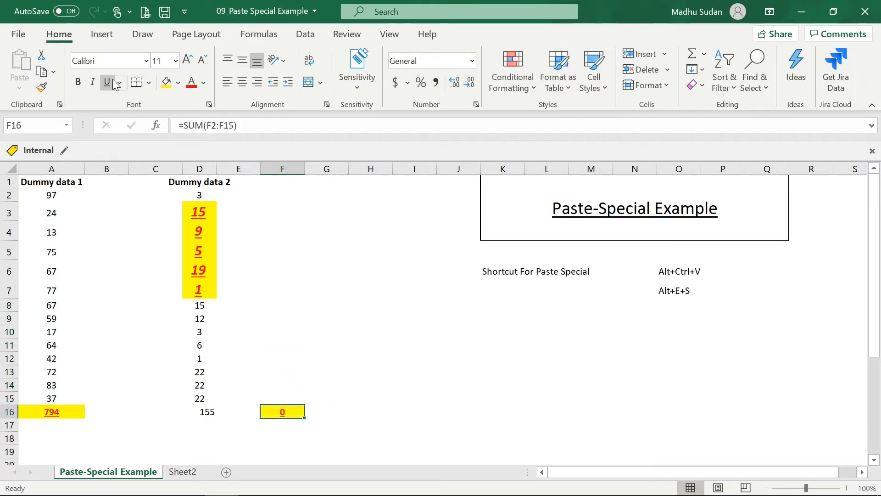
# Step: Review the range referenced by the formula in F16 and return to the original total in A16
pyautogui.press('F2')
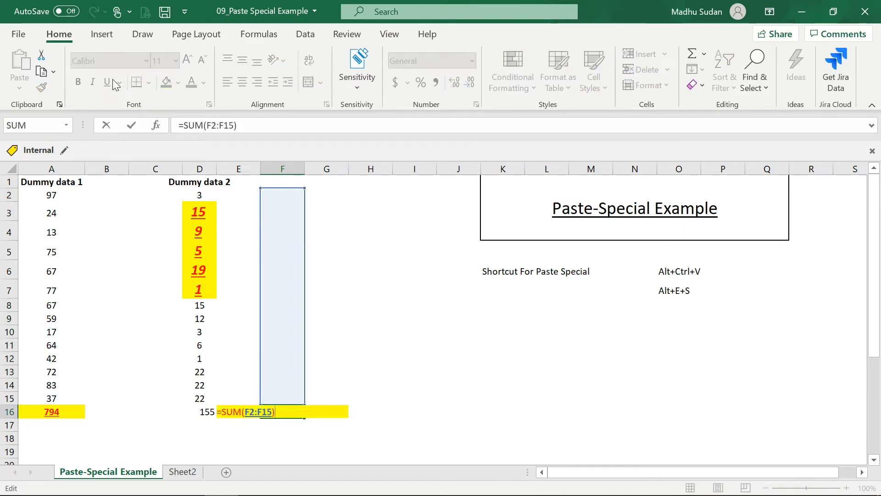
pyautogui.press('Escape')
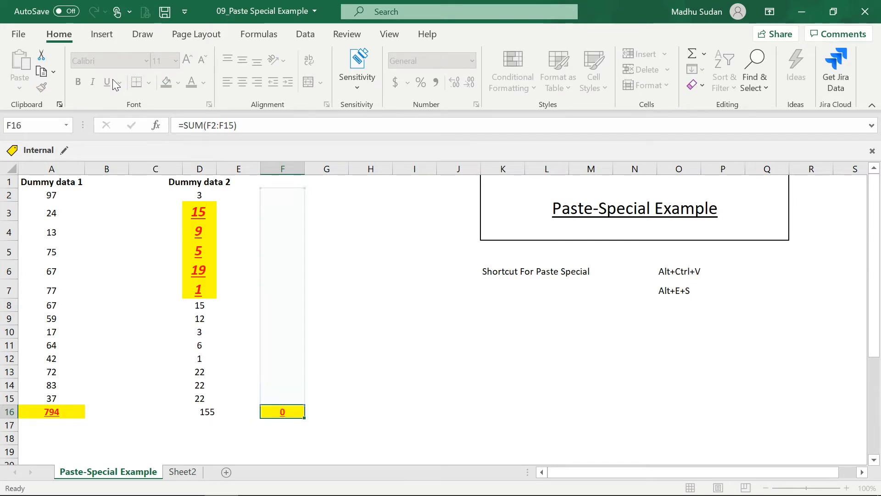
pyautogui.press('Left')
pyautogui.press('Left')
pyautogui.press('Left')
pyautogui.press('Left')
pyautogui.press('Left')
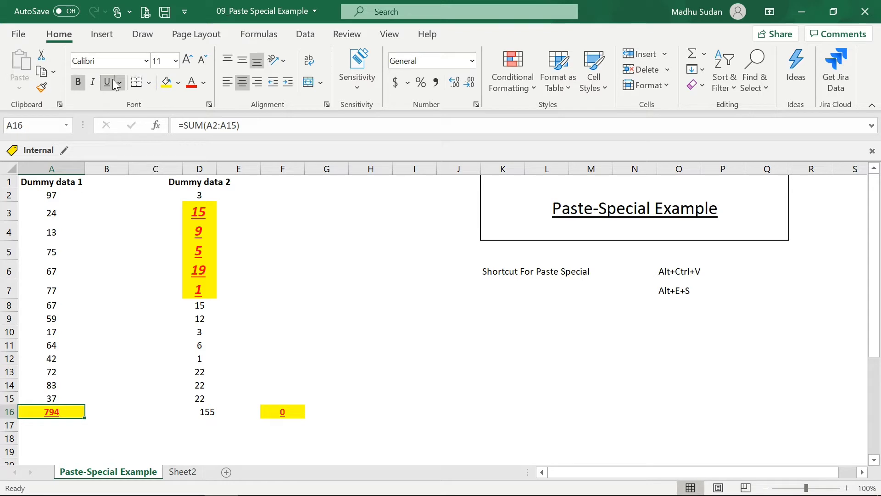
# Step: Undo the test number entries in column F and the normally pasted total in F16
pyautogui.press('Right')
pyautogui.press('Right')
pyautogui.press('Right')
pyautogui.press('Right')
pyautogui.press('Right')
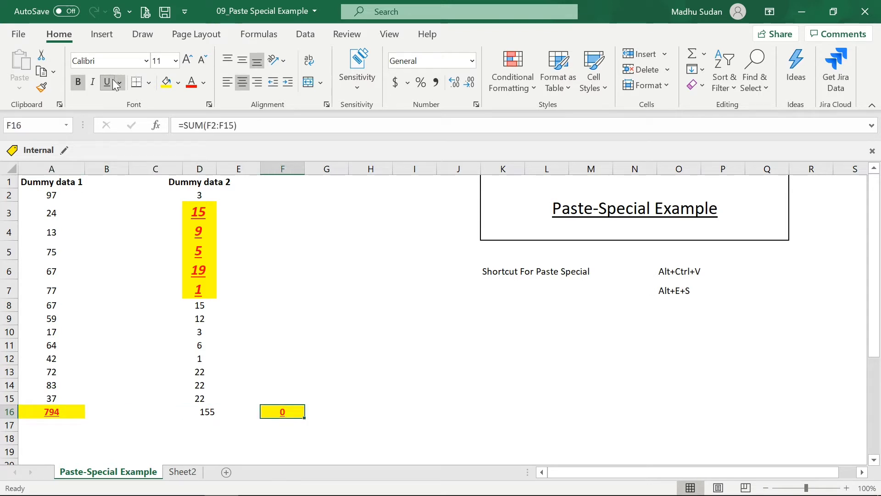
pyautogui.hotkey('ctrl', 'z')
pyautogui.hotkey('ctrl', 'z')
pyautogui.hotkey('ctrl', 'z')
pyautogui.hotkey('ctrl', 'z')
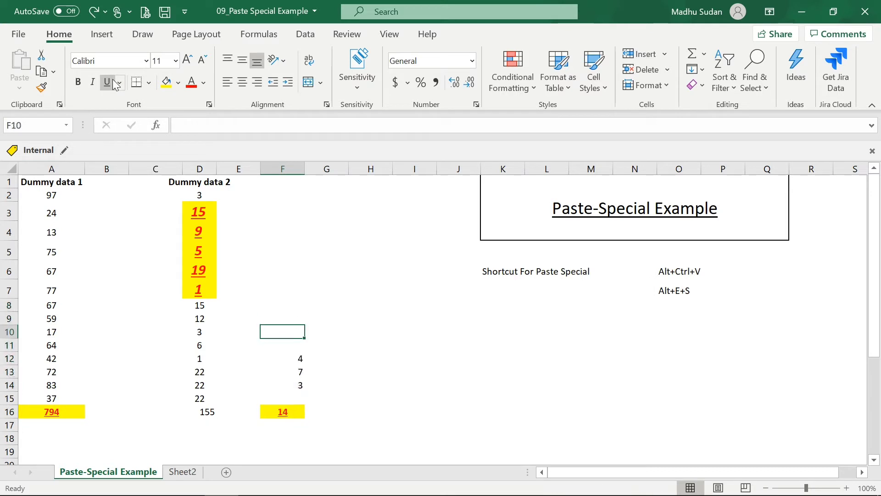
pyautogui.hotkey('ctrl', 'z')
pyautogui.hotkey('ctrl', 'z')
pyautogui.hotkey('ctrl', 'z')
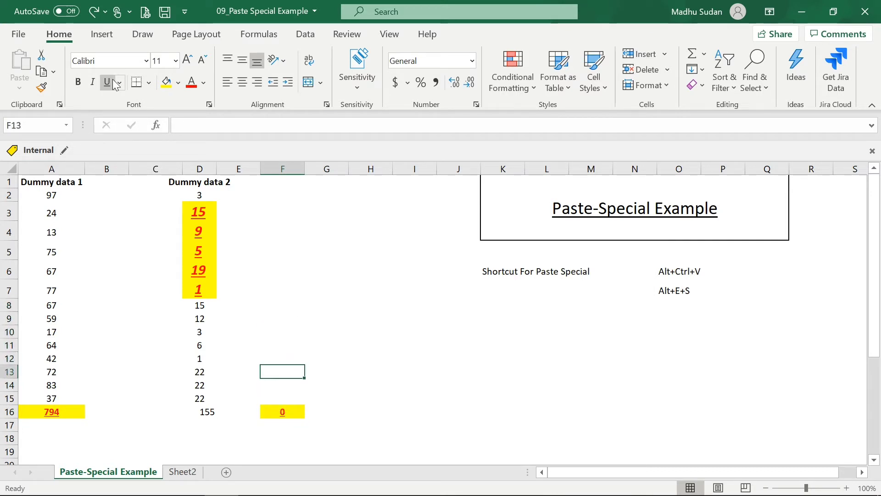
pyautogui.hotkey('ctrl', 'z')
pyautogui.hotkey('ctrl', 'z')
pyautogui.hotkey('ctrl', 'z')
pyautogui.hotkey('ctrl', 'z')
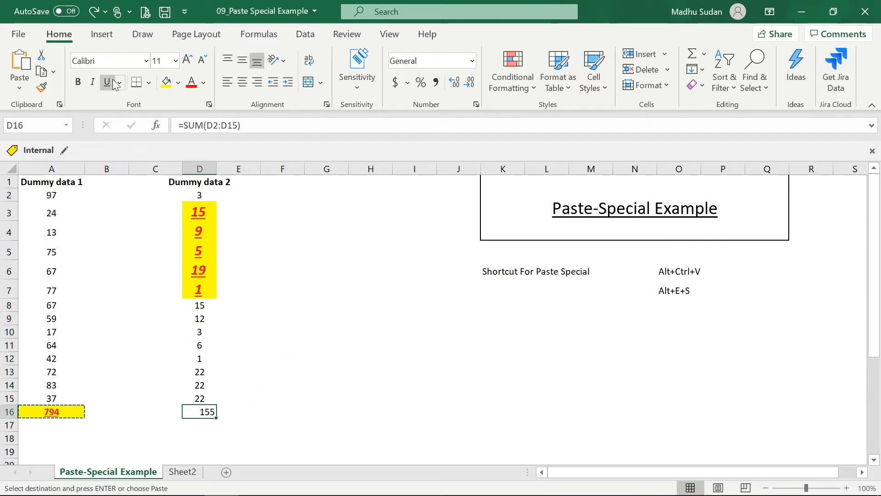
pyautogui.press('Escape')
# Step: Copy the total in A16, paste only its formula into G16 with Paste Special, and check the range it references
pyautogui.press('Right')
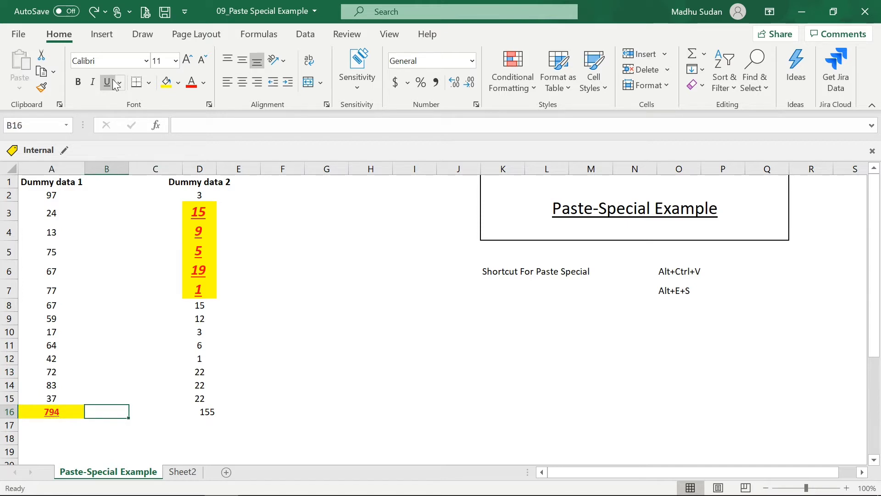
pyautogui.press('Left')
pyautogui.hotkey('ctrl', 'c')
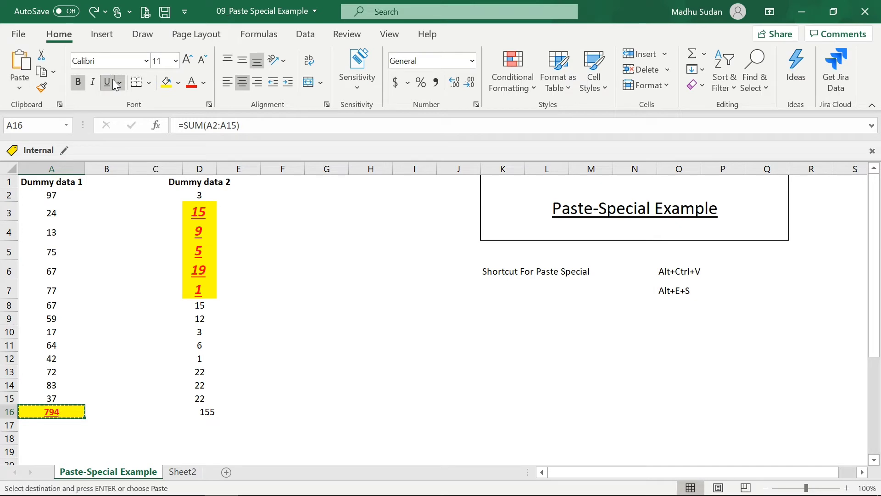
pyautogui.press('Right')
pyautogui.press('Right')
pyautogui.press('Right')
pyautogui.press('Right')
pyautogui.press('Right')
pyautogui.press('Right')
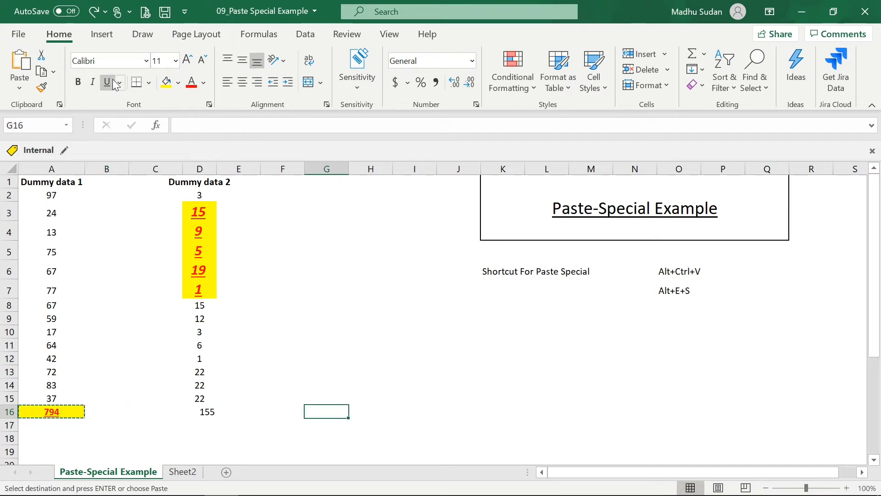
pyautogui.hotkey('alt', 'e')
pyautogui.press('s')
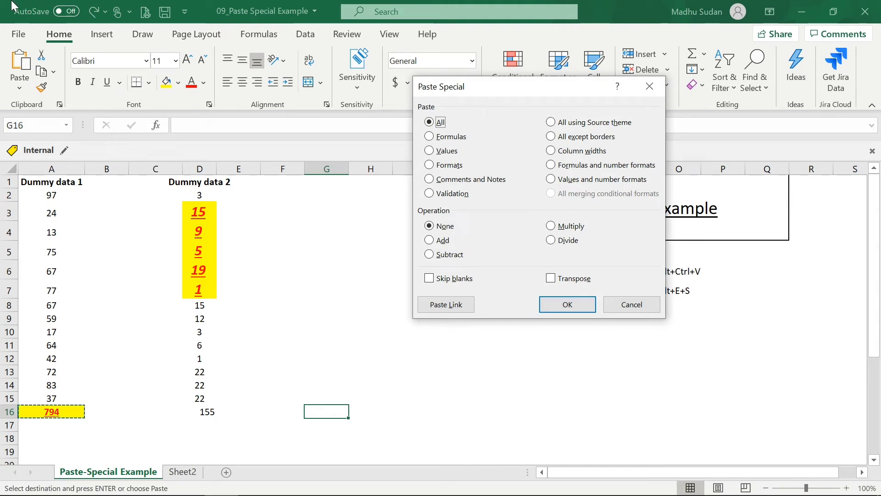
pyautogui.click(451, 137)
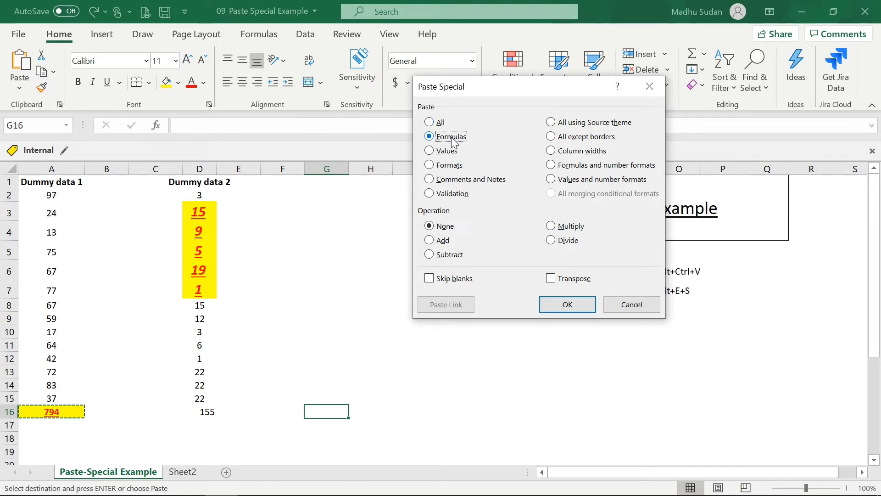
pyautogui.click(572, 308)
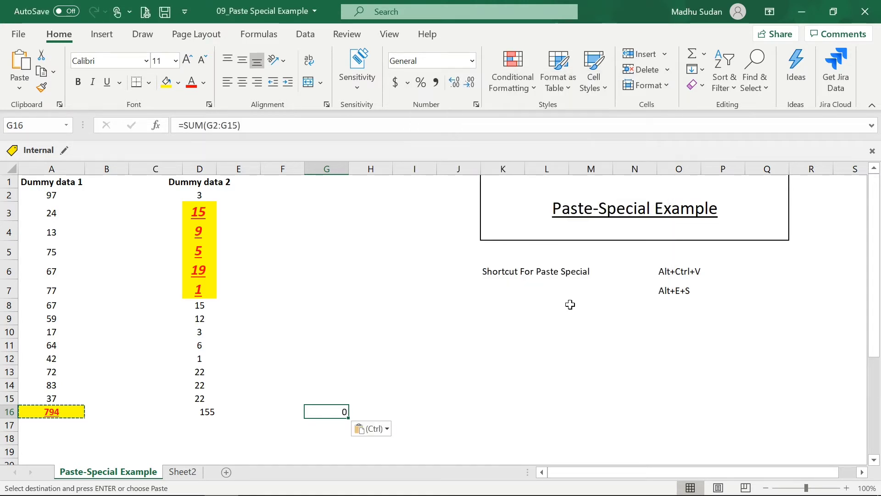
pyautogui.press('F2')
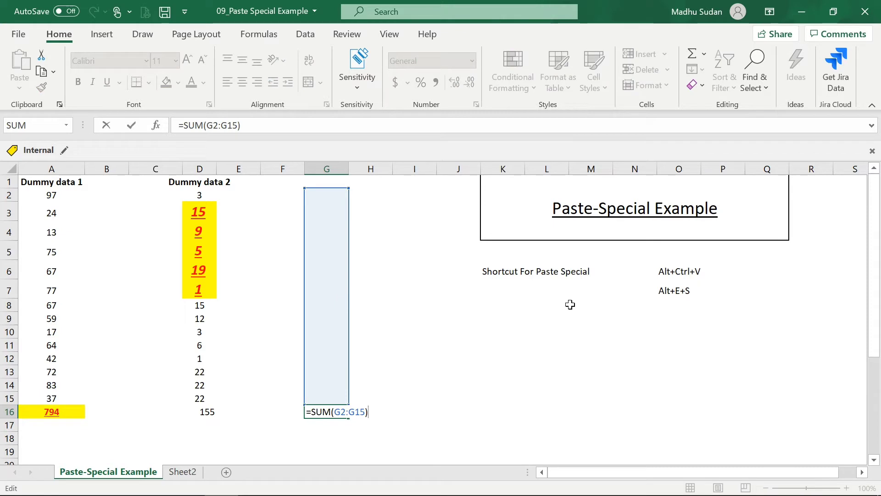
pyautogui.press('Escape')
# Step: Enter the formula =RANDBETWEEN(10,15) in G2
pyautogui.press('Up')
pyautogui.press('Up')
pyautogui.press('Up')
pyautogui.press('Up')
pyautogui.press('Up')
pyautogui.press('Up')
pyautogui.press('Up')
pyautogui.press('Up')
pyautogui.press('Up')
pyautogui.press('Up')
pyautogui.press('Up')
pyautogui.press('Up')
pyautogui.press('Up')
pyautogui.press('Up')
pyautogui.press('Up')
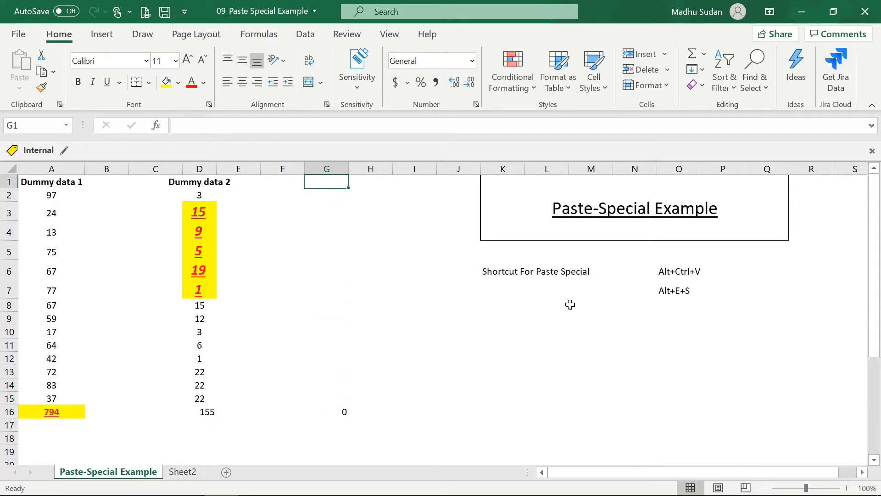
pyautogui.press('Down')
pyautogui.write('=')
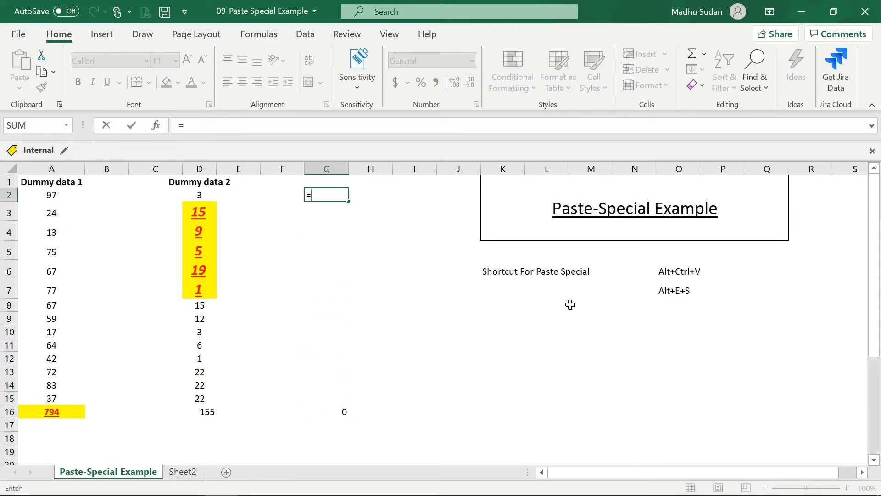
pyautogui.write('rand')
pyautogui.press('Down')
pyautogui.press('Down')
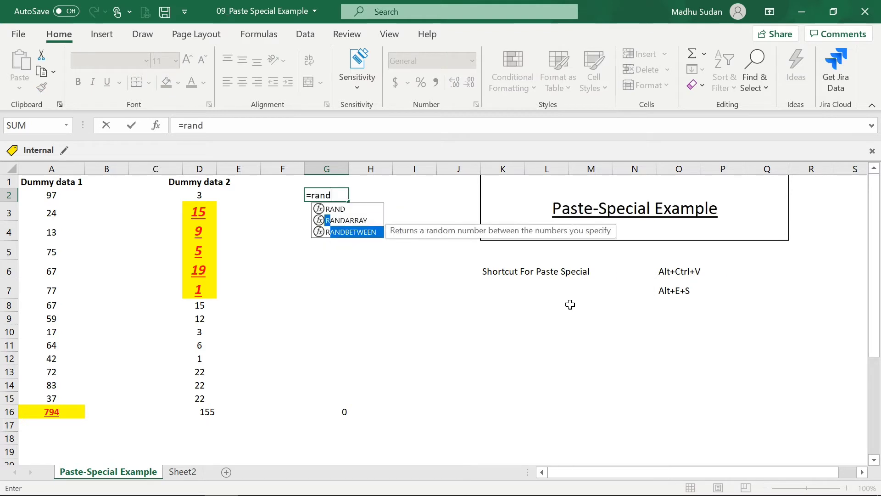
pyautogui.press('Tab')
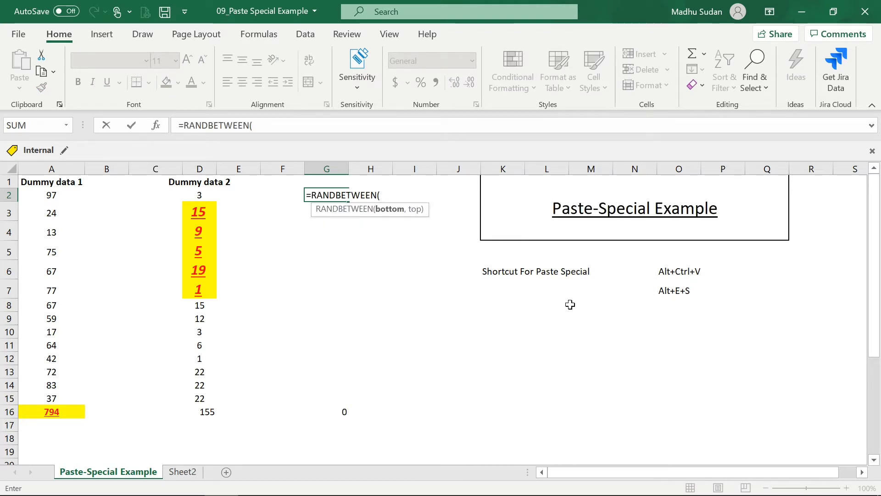
pyautogui.write('10,15')
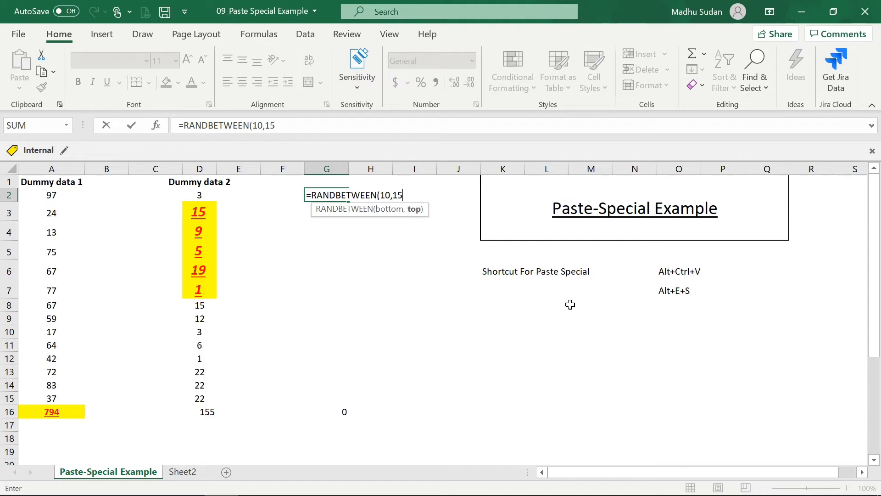
pyautogui.write(')')
pyautogui.press('Return')
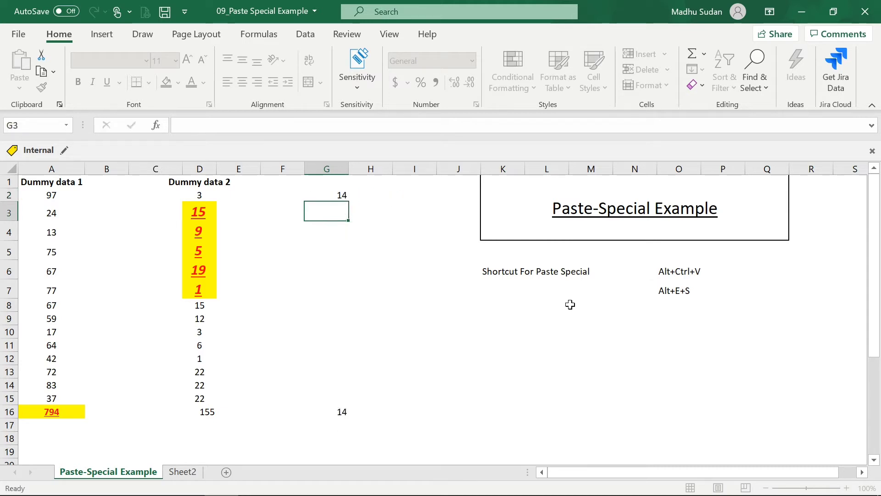
# Step: Fill the RANDBETWEEN formula from G2 down through G15
pyautogui.press('Up')
pyautogui.hotkey('shift', 'Down')
pyautogui.hotkey('shift', 'Down')
pyautogui.hotkey('shift', 'Down')
pyautogui.hotkey('shift', 'Down')
pyautogui.hotkey('shift', 'Down')
pyautogui.hotkey('shift', 'Down')
pyautogui.hotkey('shift', 'Down')
pyautogui.hotkey('shift', 'Down')
pyautogui.hotkey('shift', 'Down')
pyautogui.hotkey('shift', 'Down')
pyautogui.hotkey('shift', 'Down')
pyautogui.hotkey('shift', 'Down')
pyautogui.hotkey('shift', 'Down')
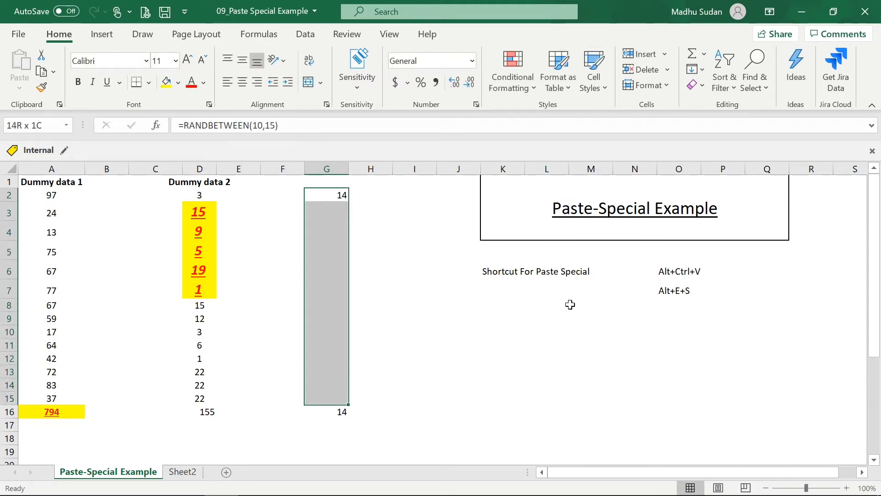
pyautogui.hotkey('ctrl', 'd')
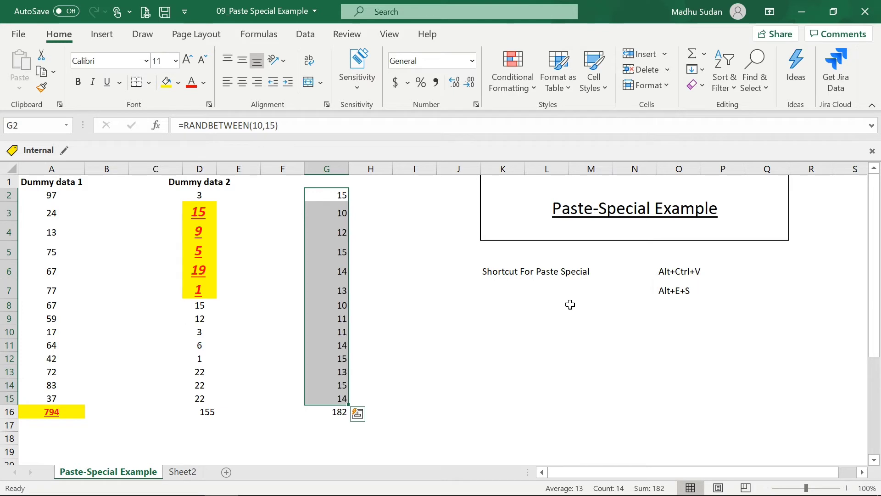
# Step: Compare the range summed by the pasted formula in G16 with the original SUM formula in A16
pyautogui.hotkey('ctrl', 'Down')
pyautogui.press('F2')
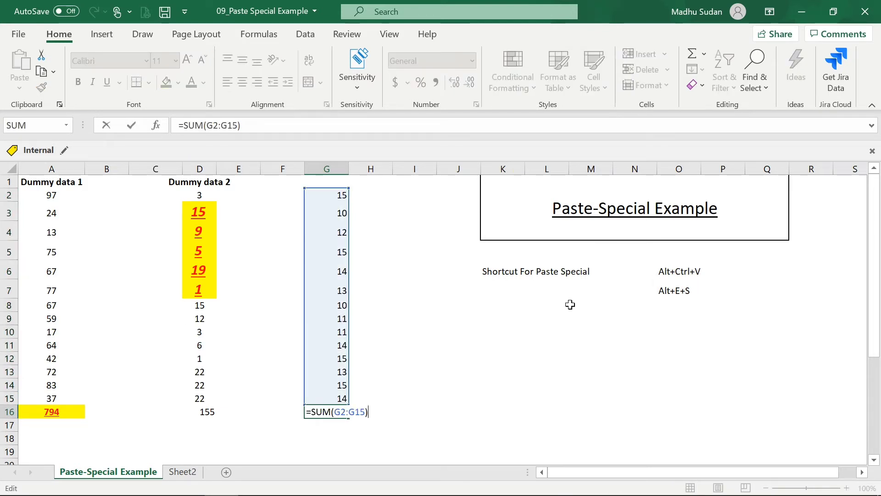
pyautogui.press('Escape')
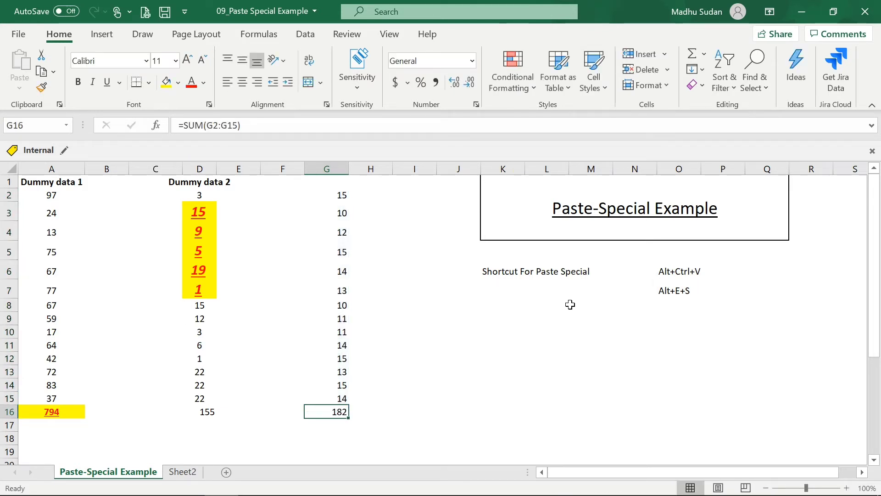
pyautogui.press('Left')
pyautogui.press('Left')
pyautogui.press('Left')
pyautogui.press('Left')
pyautogui.press('Left')
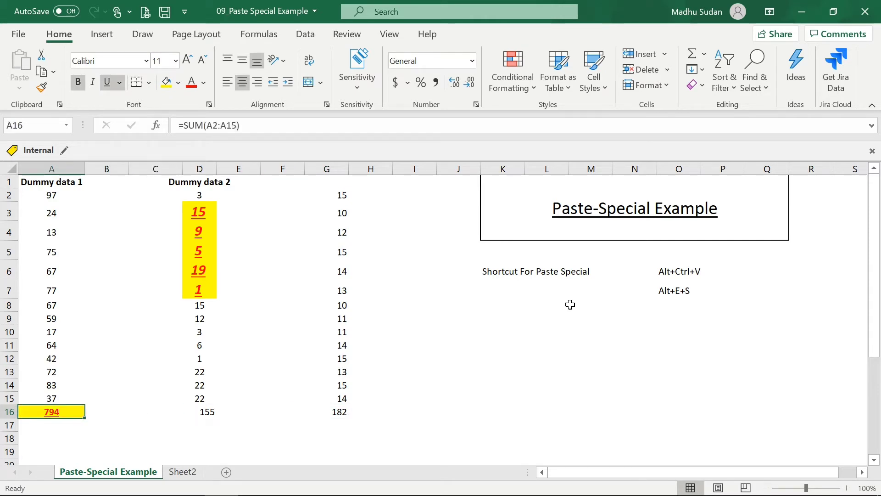
pyautogui.press('Right')
pyautogui.press('Right')
pyautogui.press('Right')
pyautogui.press('Right')
pyautogui.press('Right')
pyautogui.press('Right')
pyautogui.press('F2')
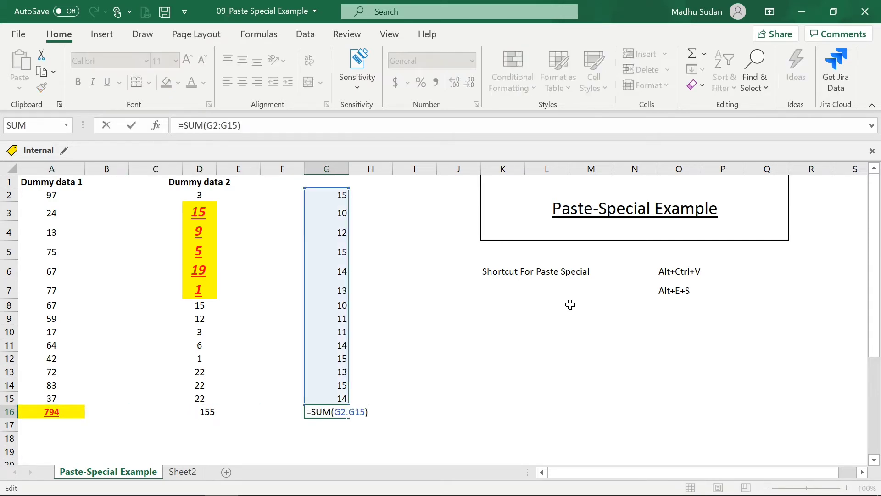
pyautogui.press('Escape')
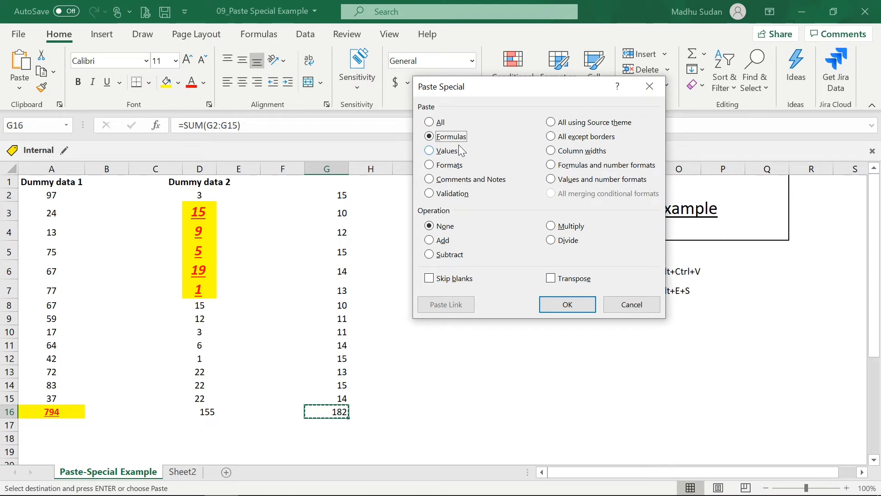
# Step: Paste the copied column G results over themselves as values only
pyautogui.click(458, 146)
pyautogui.press('Return')
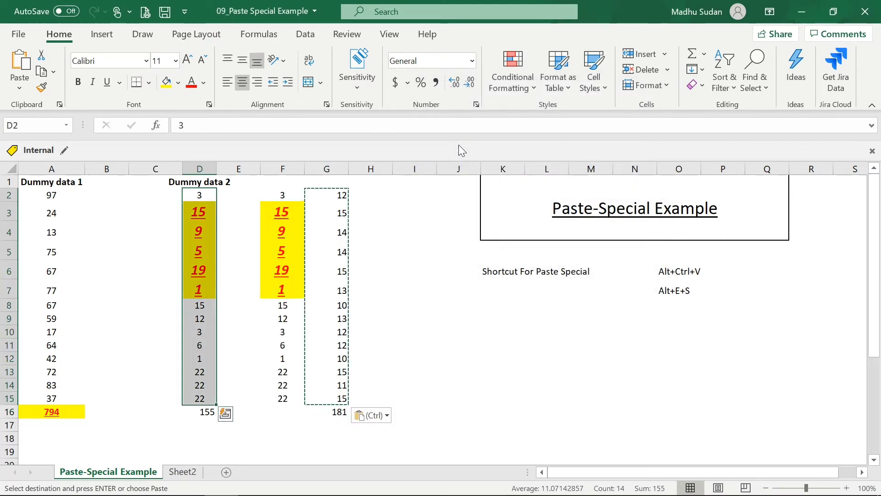
# Step: Paste only the values of the copied range D2:D15 into I2:I15 with Paste Special
pyautogui.press('Right')
pyautogui.press('Right')
pyautogui.press('Right')
pyautogui.press('Right')
pyautogui.press('Right')
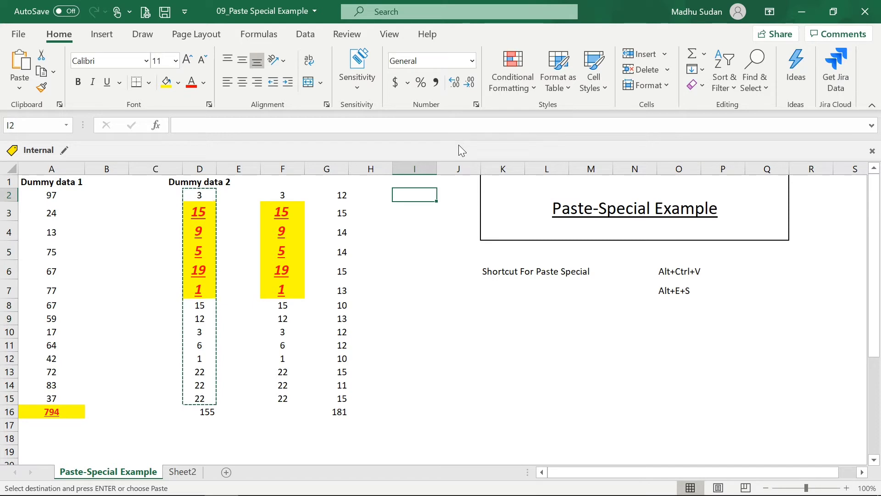
pyautogui.hotkey('alt', 'e')
pyautogui.press('s')
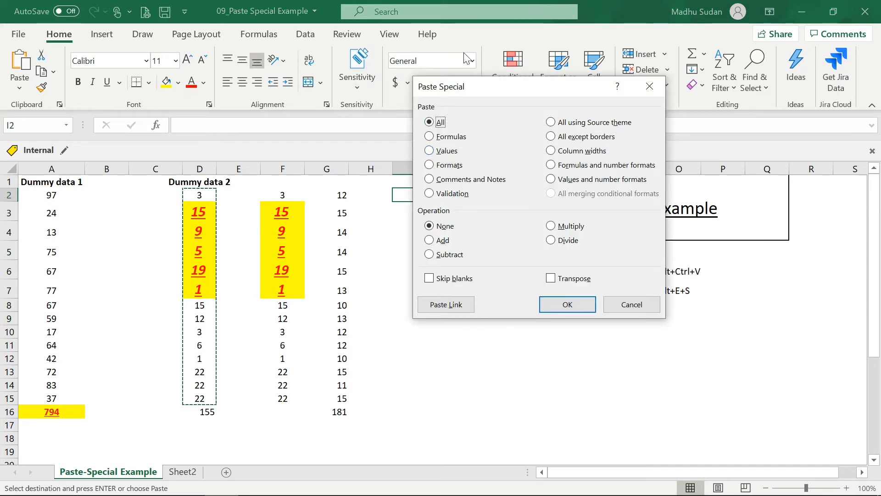
pyautogui.click(448, 152)
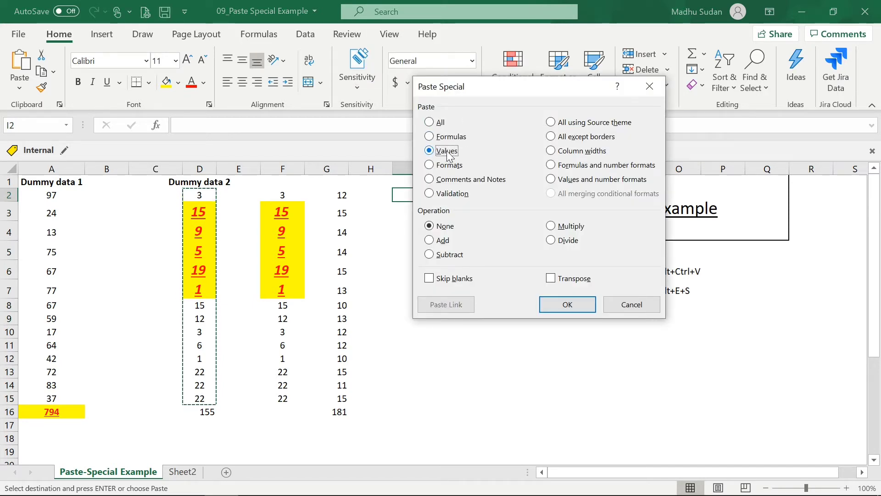
pyautogui.click(567, 305)
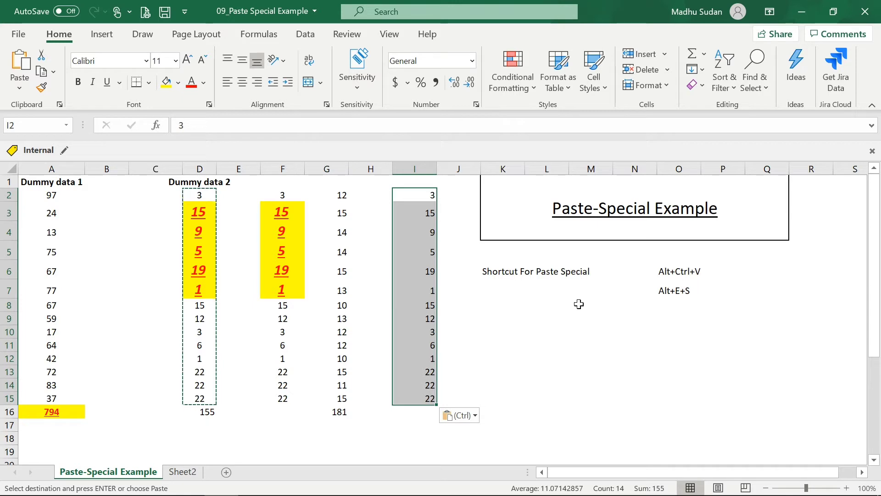
# Step: Compare the pasted values in I3:I7 with the formatted source cells D3:D7
pyautogui.press('Down')
pyautogui.press('Down')
pyautogui.press('Down')
pyautogui.press('Down')
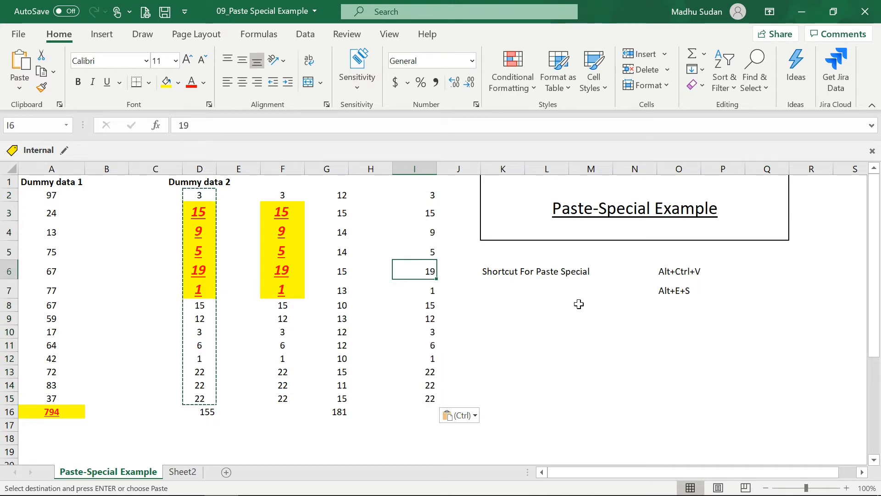
pyautogui.press('Up')
pyautogui.press('Up')
pyautogui.press('Up')
pyautogui.hotkey('shift', 'Down')
pyautogui.hotkey('shift', 'Down')
pyautogui.hotkey('shift', 'Down')
pyautogui.hotkey('shift', 'Down')
pyautogui.press('Left')
pyautogui.press('Left')
pyautogui.press('Left')
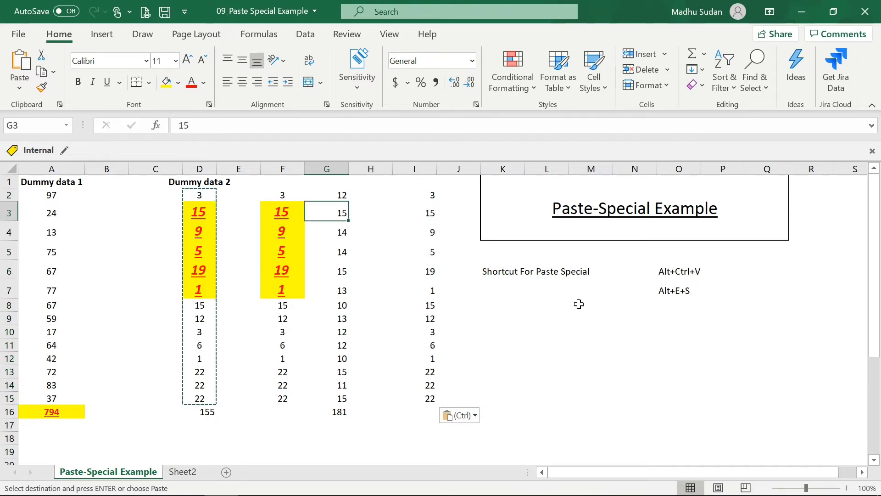
pyautogui.press('Left')
pyautogui.press('Left')
pyautogui.hotkey('shift', 'Down')
pyautogui.hotkey('shift', 'Down')
pyautogui.hotkey('shift', 'Down')
pyautogui.hotkey('shift', 'Down')
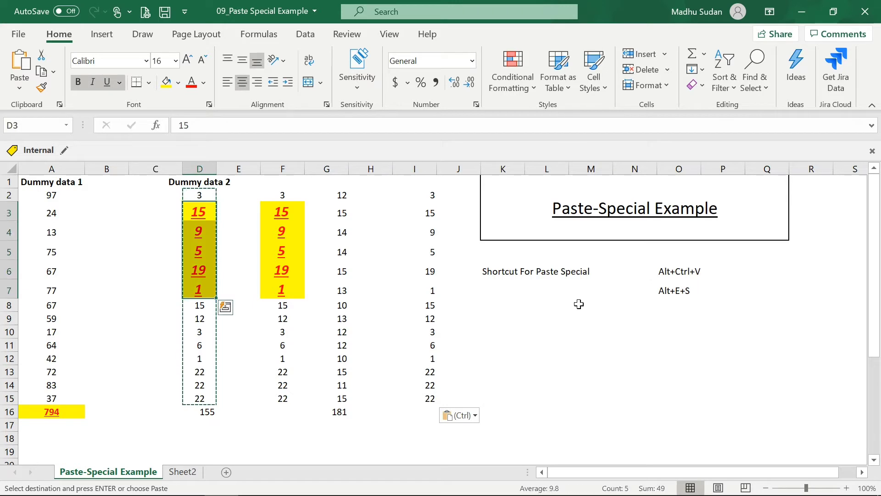
# Step: Copy the SUM formula cell A16 at the end of the Dummy data 1 column
pyautogui.press('Down')
pyautogui.press('Down')
pyautogui.press('Left')
pyautogui.press('Left')
pyautogui.press('Left')
pyautogui.hotkey('ctrl', 'Down')
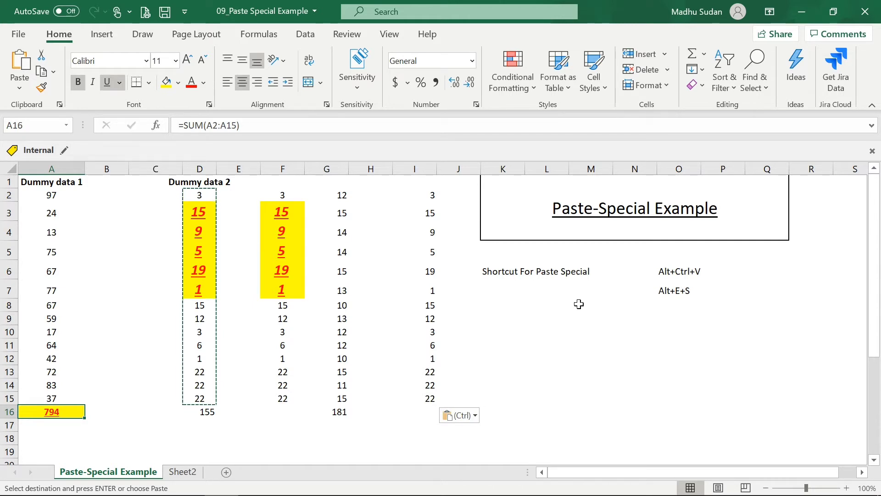
pyautogui.hotkey('ctrl', 'c')
# Step: Paste only the value of the copied total into I16 with Paste Special
pyautogui.press('Right')
pyautogui.press('Right')
pyautogui.press('Right')
pyautogui.press('Right')
pyautogui.press('Right')
pyautogui.press('Right')
pyautogui.press('Right')
pyautogui.press('Right')
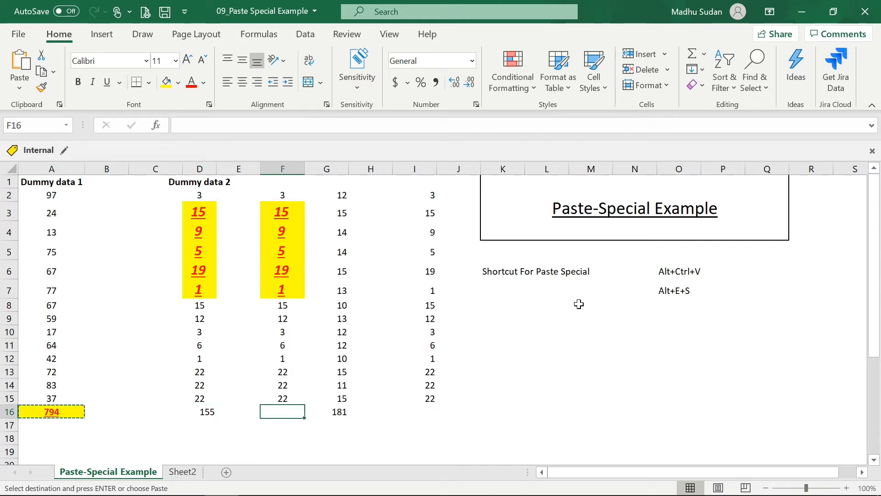
pyautogui.press('alt')
pyautogui.press('e')
pyautogui.press('s')
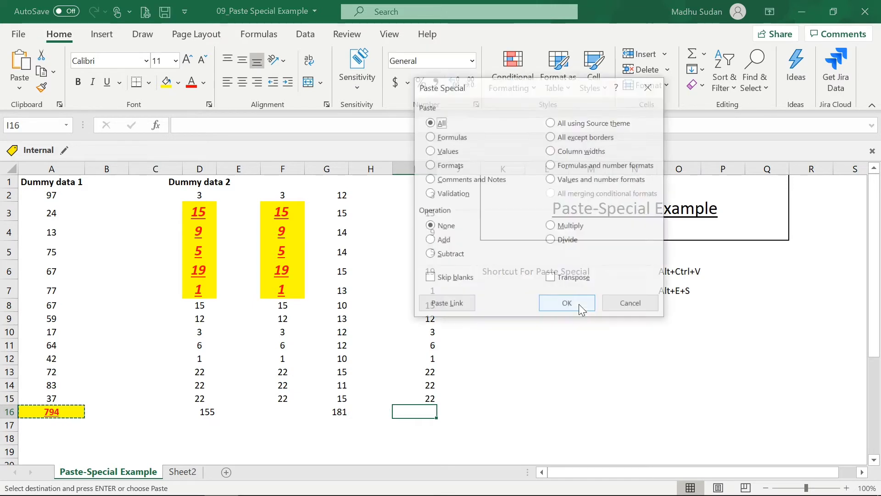
pyautogui.click(446, 151)
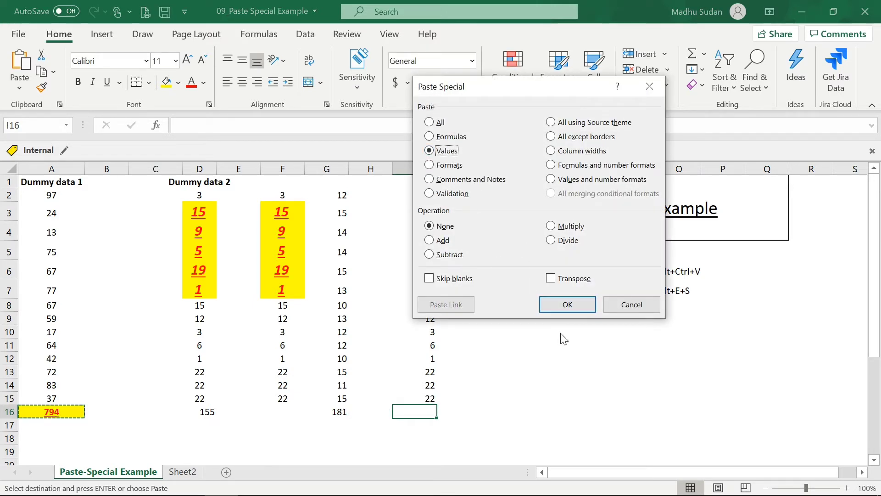
pyautogui.click(572, 304)
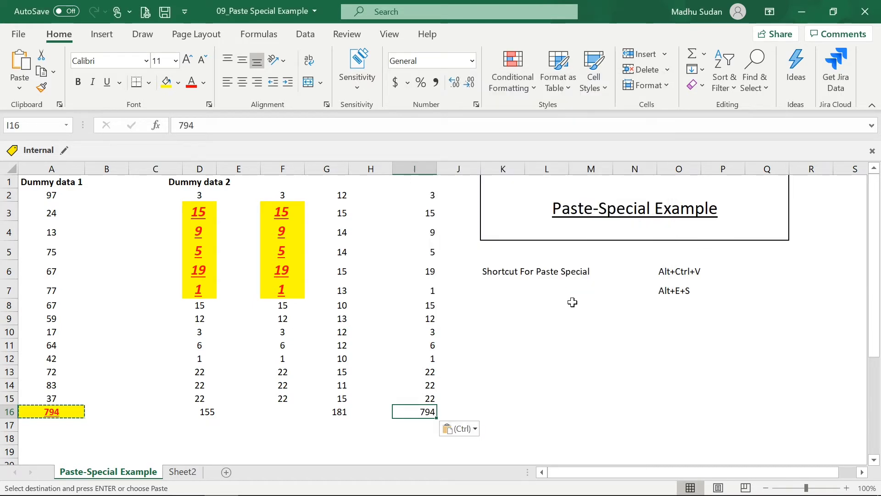
pyautogui.press('Escape')
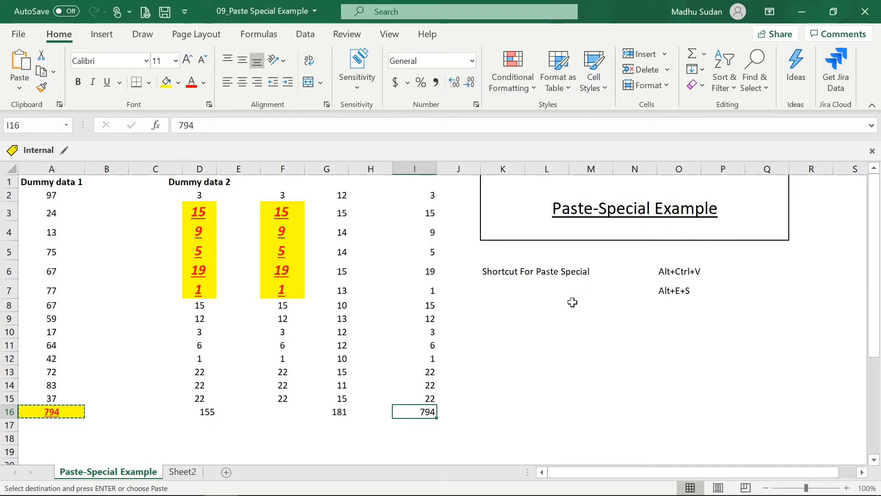
# Step: Repeat the values-only Paste Special of the copied A16 total over cell I16
pyautogui.hotkey('ctrl', 'alt', 'v')
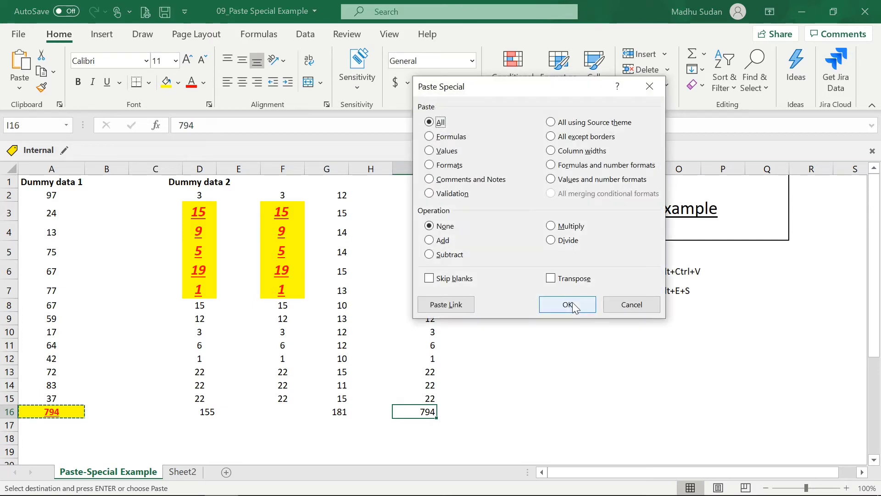
pyautogui.press('Down')
pyautogui.press('Down')
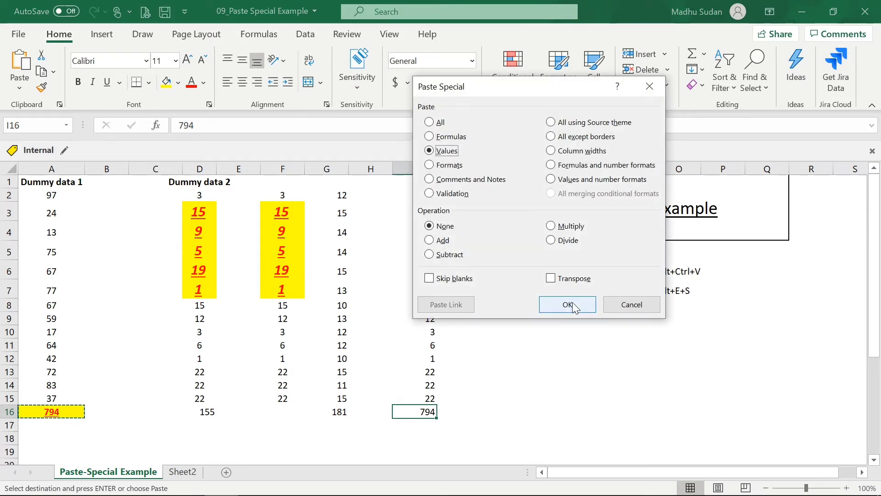
pyautogui.click(569, 305)
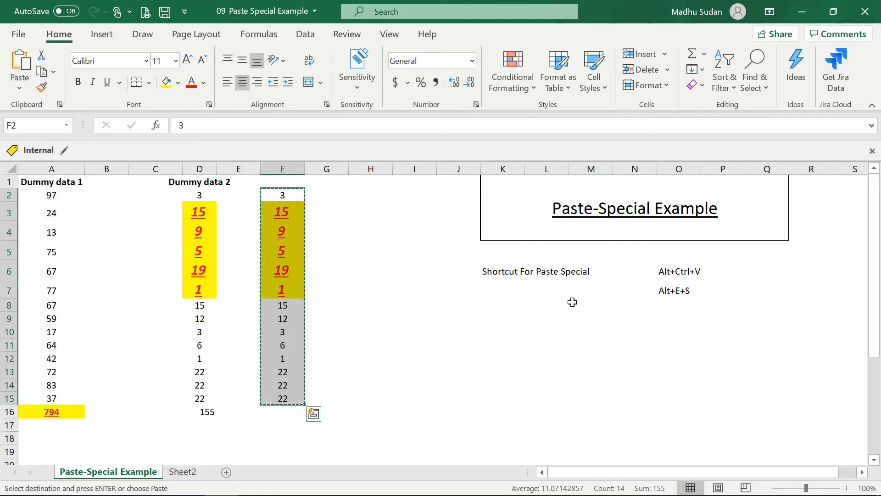
# Step: Switch to Sheet2 and select cell I1 as the destination for the copied column F range
pyautogui.press('Right')
pyautogui.press('Right')
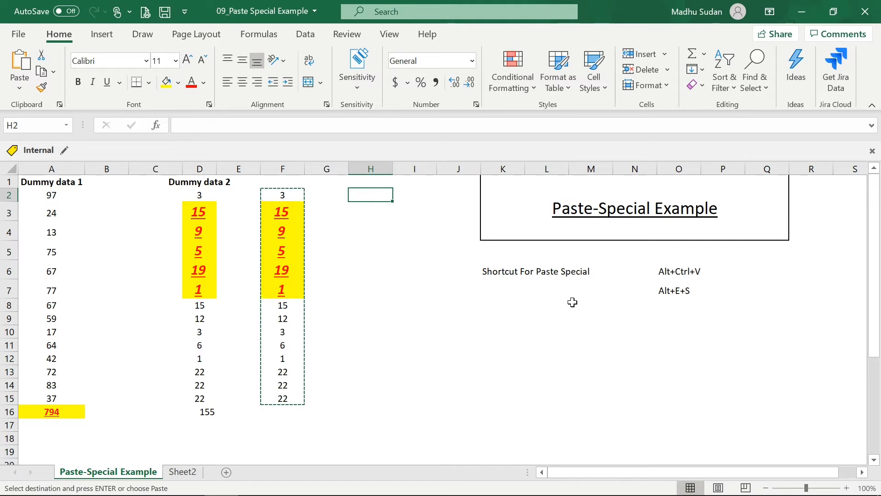
pyautogui.click(190, 473)
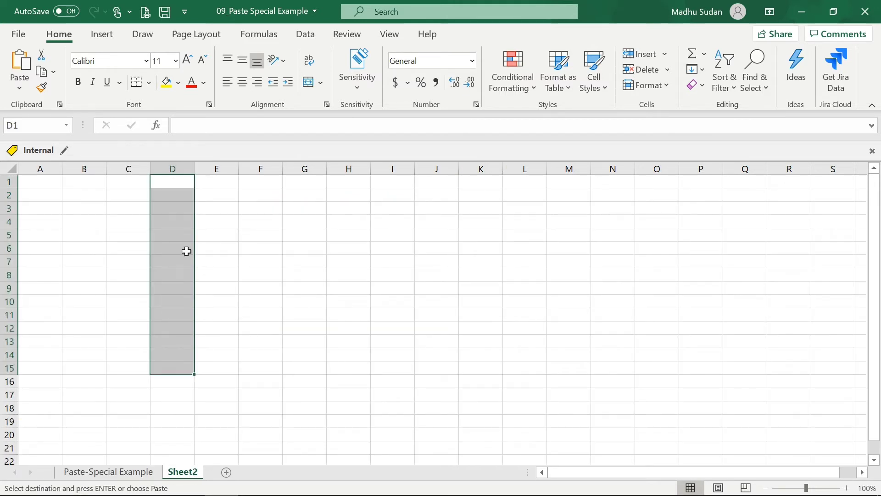
pyautogui.press('Right')
pyautogui.press('Left')
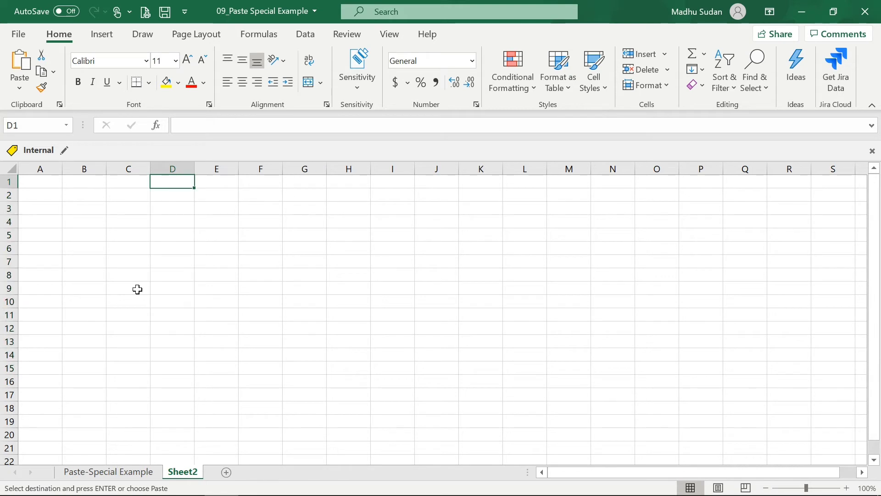
pyautogui.press('Right')
pyautogui.press('Right')
pyautogui.press('Right')
pyautogui.press('Right')
pyautogui.press('Right')
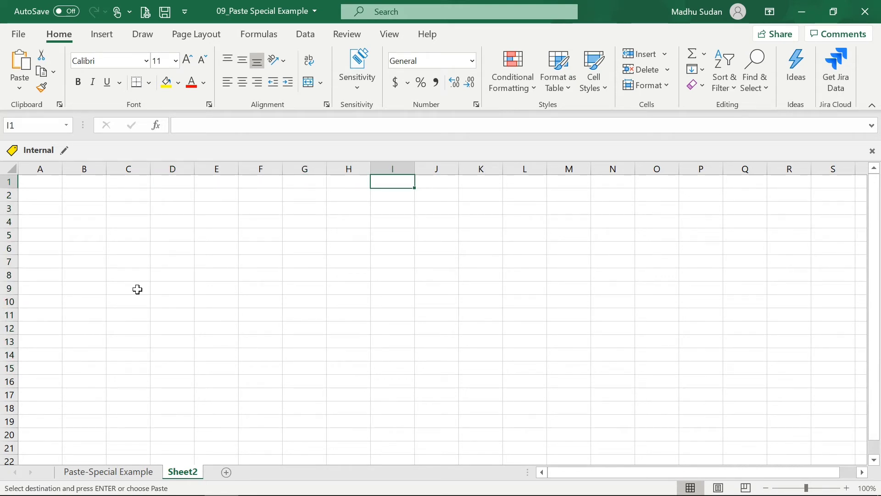
# Step: Review the copied source cells F3:F15 and their formatting on the Paste-Special Example sheet
pyautogui.hotkey('ctrl', 'pageup')
pyautogui.press('Left')
pyautogui.press('Left')
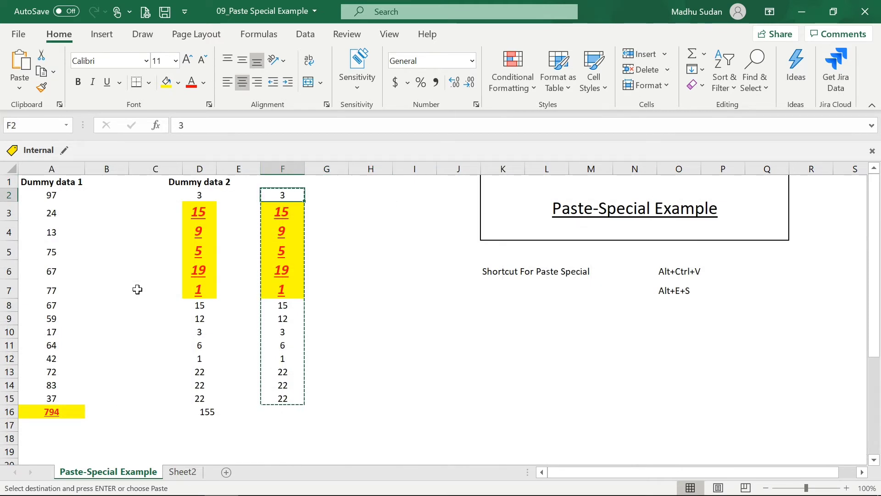
pyautogui.press('Down')
pyautogui.hotkey('shift', 'Down')
pyautogui.hotkey('shift', 'Down')
pyautogui.hotkey('shift', 'Down')
pyautogui.hotkey('shift', 'Down')
pyautogui.hotkey('shift', 'Down')
pyautogui.hotkey('shift', 'Down')
pyautogui.hotkey('shift', 'Down')
pyautogui.hotkey('shift', 'Down')
pyautogui.hotkey('shift', 'Down')
pyautogui.hotkey('shift', 'Down')
pyautogui.hotkey('shift', 'Down')
pyautogui.hotkey('shift', 'Down')
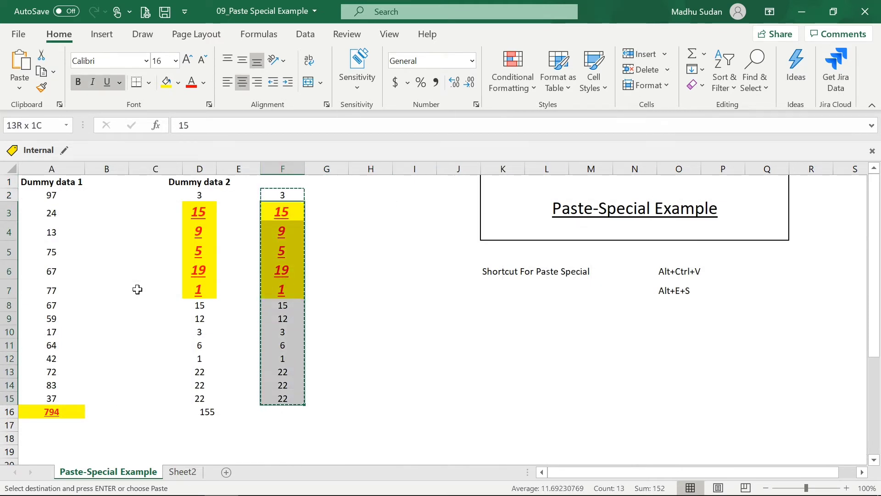
pyautogui.press('Right')
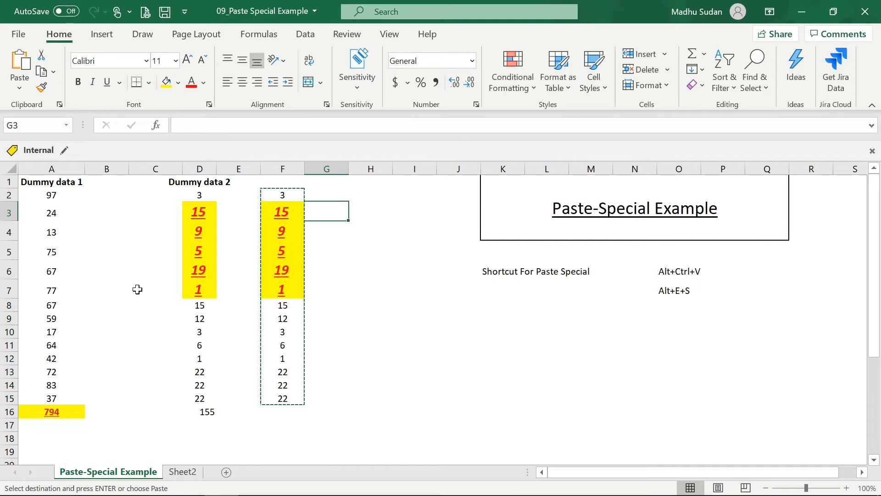
# Step: Paste only the formats of the copied range F2:F15 into Sheet2 starting at I1 with Paste Special
pyautogui.hotkey('ctrl', 'pagedown')
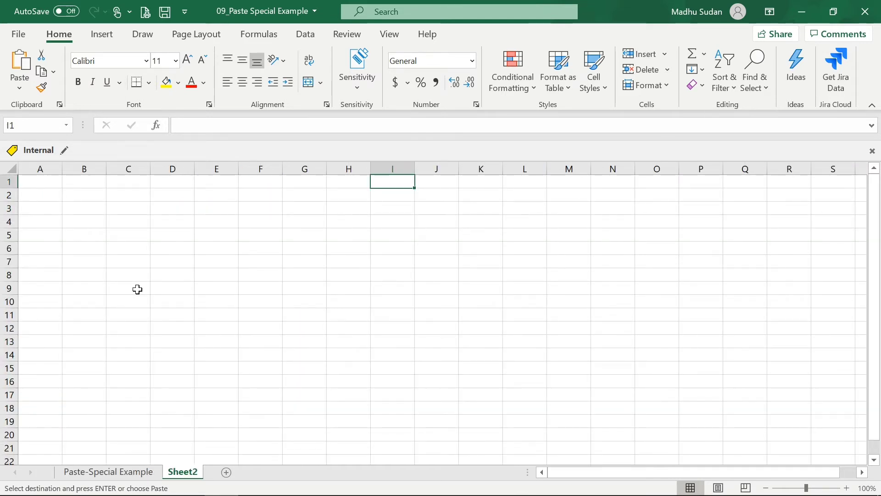
pyautogui.hotkey('ctrl', 'alt', 'v')
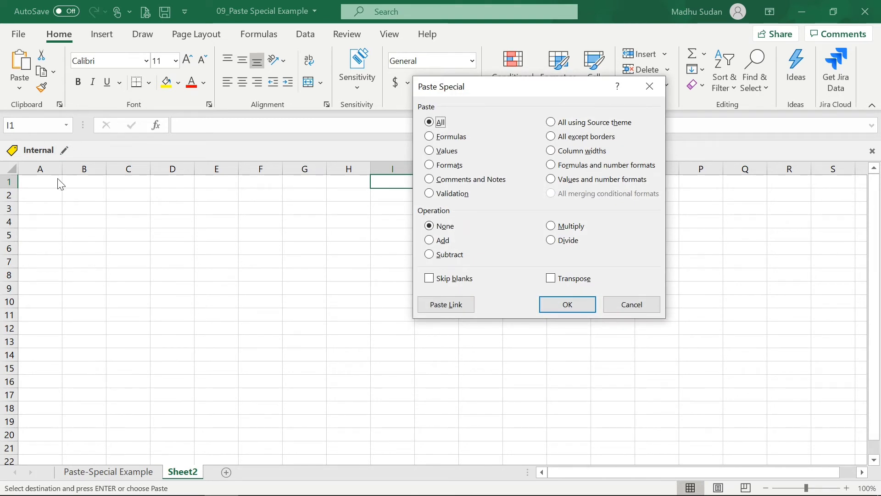
pyautogui.click(444, 167)
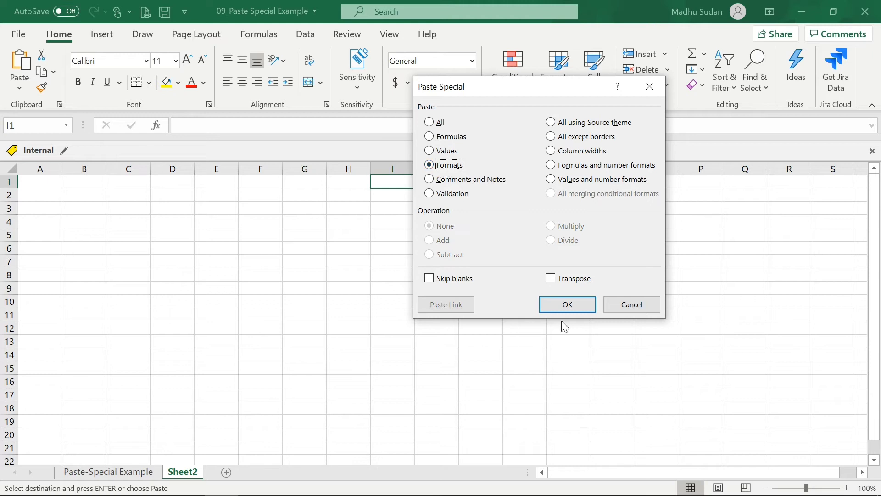
pyautogui.click(574, 307)
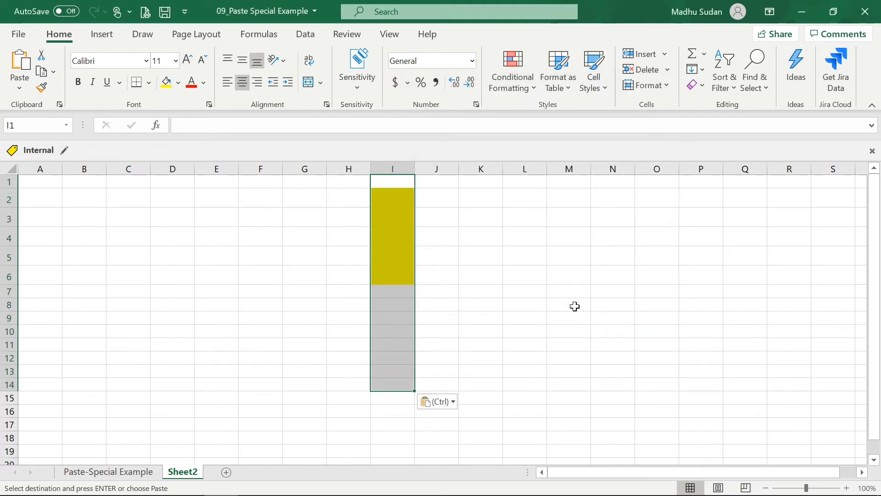
# Step: Compare the Sheet2 formatting with the source sheet and enter "Dumy" in Sheet2 cell I1
pyautogui.hotkey('ctrl', 'pageup')
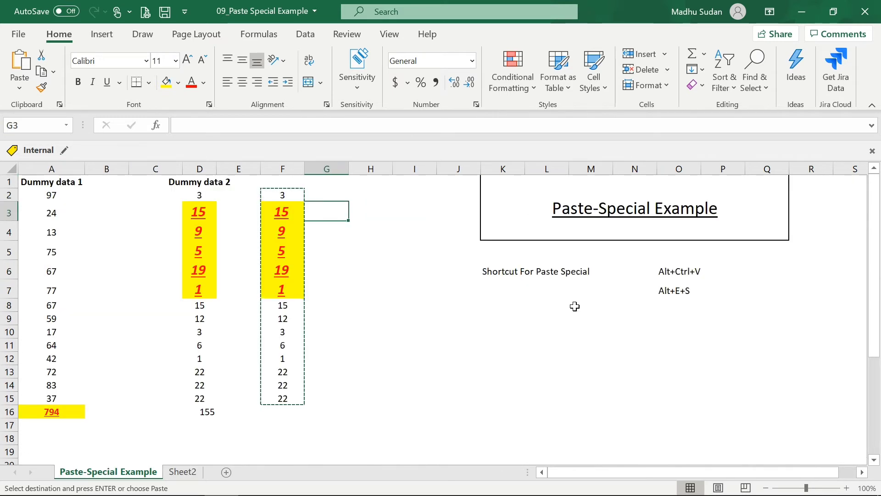
pyautogui.hotkey('ctrl', 'pagedown')
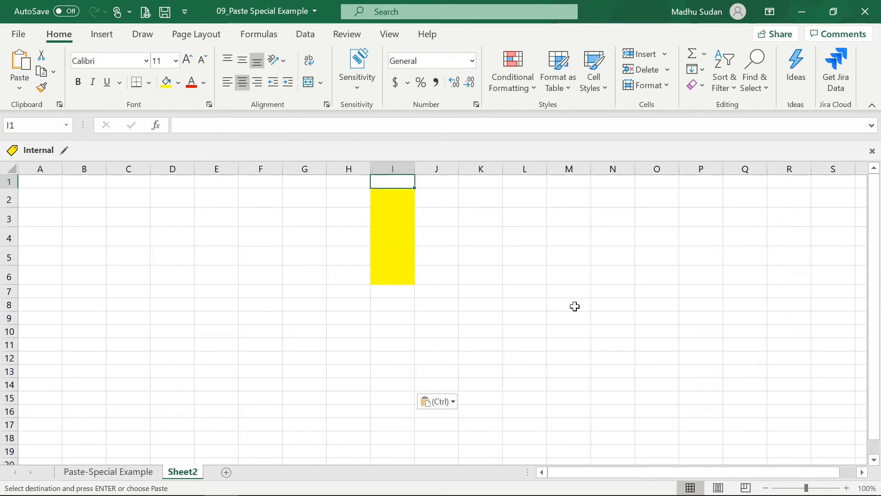
pyautogui.write('Du')
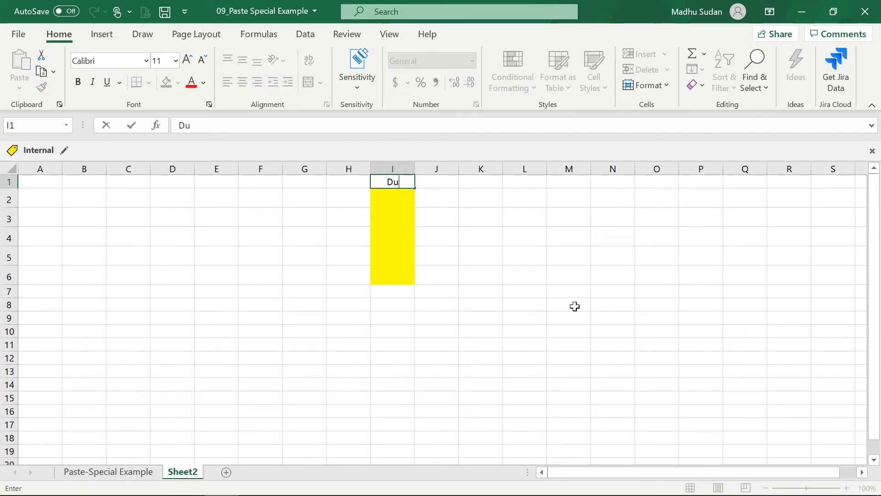
pyautogui.write('m')
pyautogui.write('my')
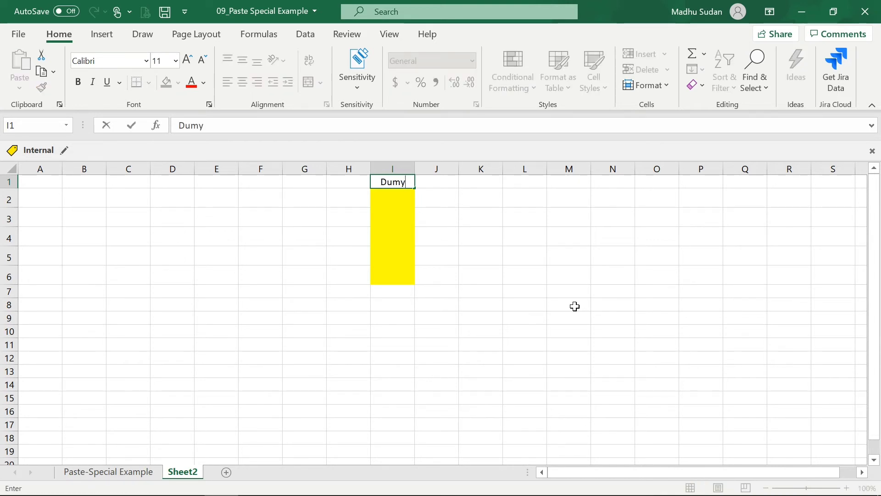
pyautogui.press('Return')
# Step: Copy the range D2:D15 on the Paste-Special Example sheet and open Paste Special
pyautogui.hotkey('ctrl', 'pageup')
pyautogui.press('Up')
pyautogui.hotkey('ctrl', 'shift', 'Down')
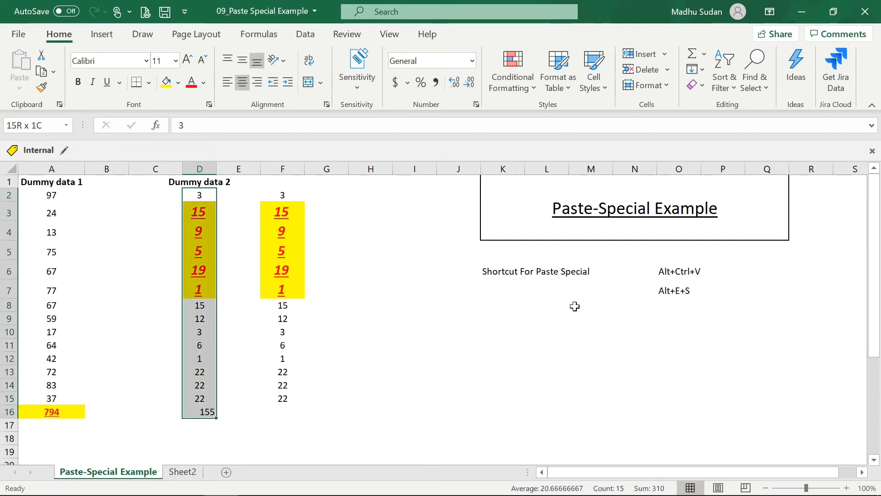
pyautogui.hotkey('shift', 'Up')
pyautogui.hotkey('ctrl', 'c')
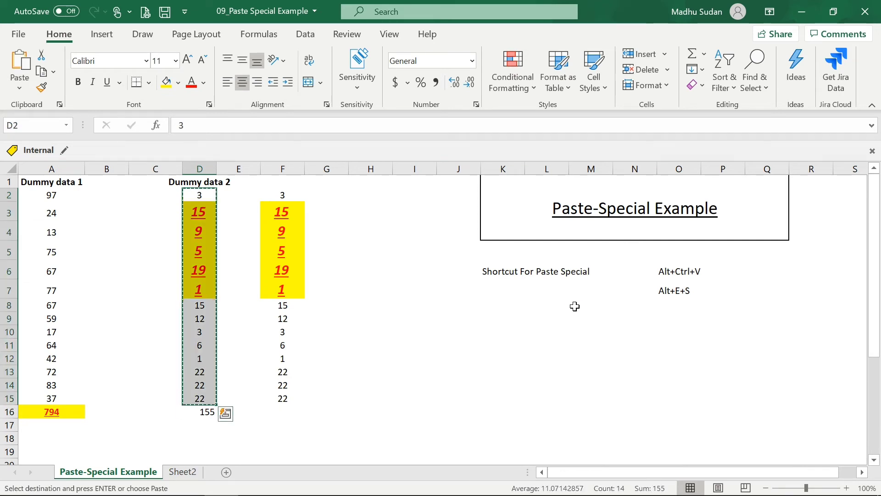
pyautogui.hotkey('ctrl', 'alt', 'v')
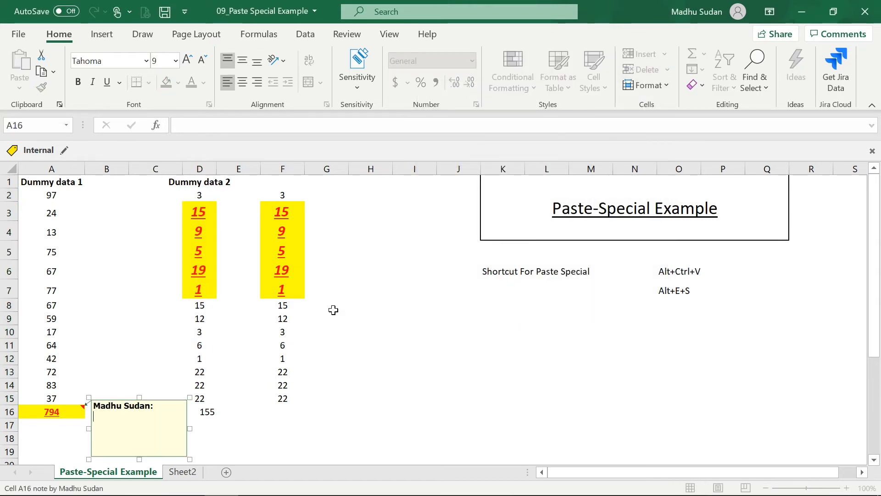
# Step: Examine the note on cell A16 and the commands offered for editing, deleting or showing it
pyautogui.click(65, 412)
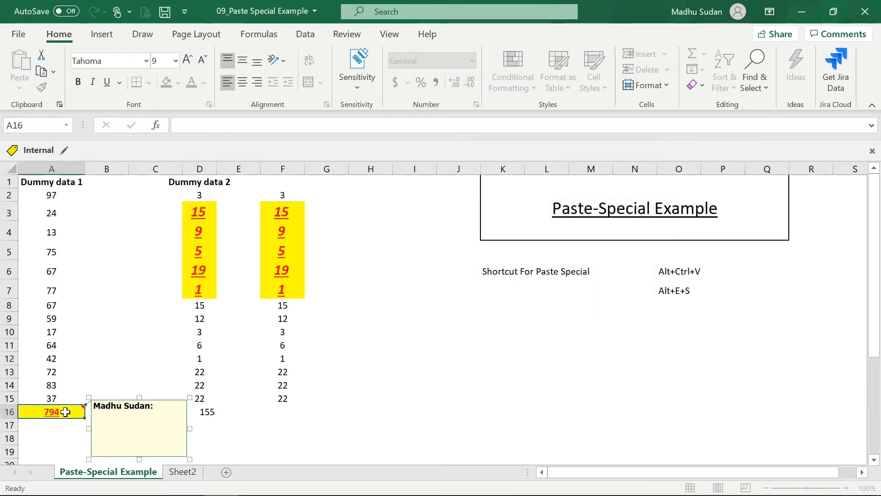
pyautogui.rightClick(66, 412)
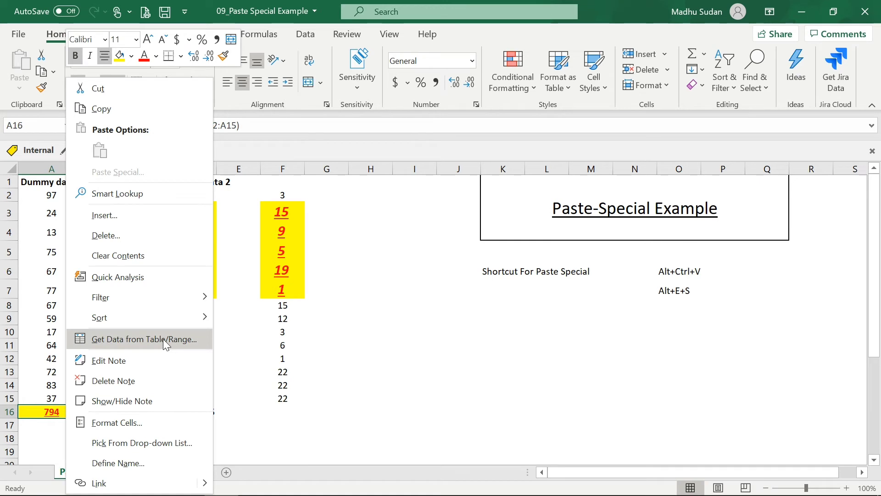
pyautogui.press('Escape')
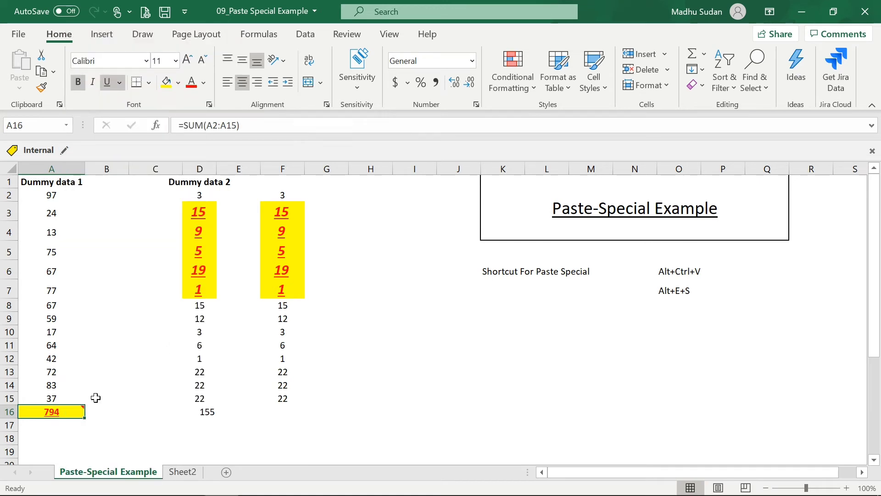
pyautogui.moveTo(76, 408)
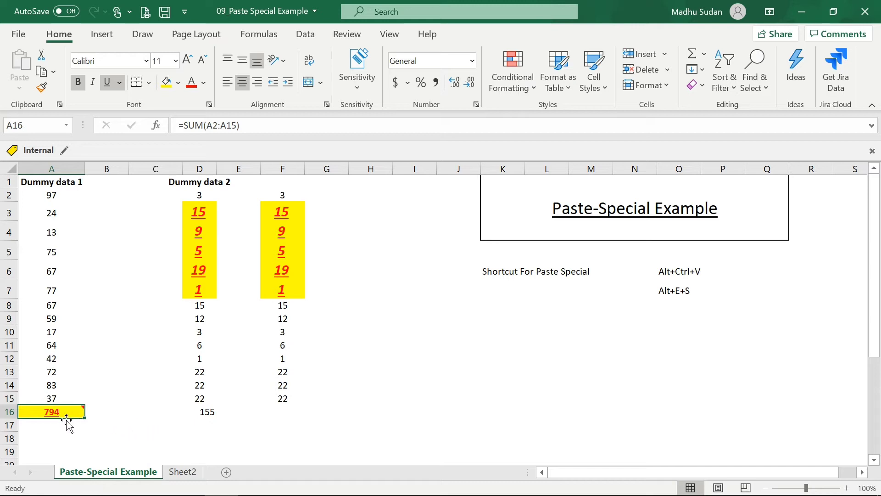
pyautogui.hotkey('shift', 'F2')
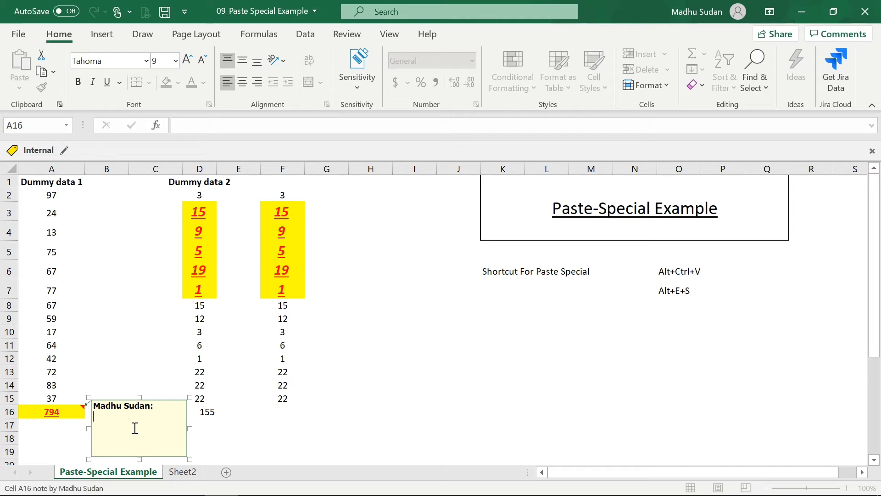
pyautogui.click(54, 411)
pyautogui.rightClick(54, 412)
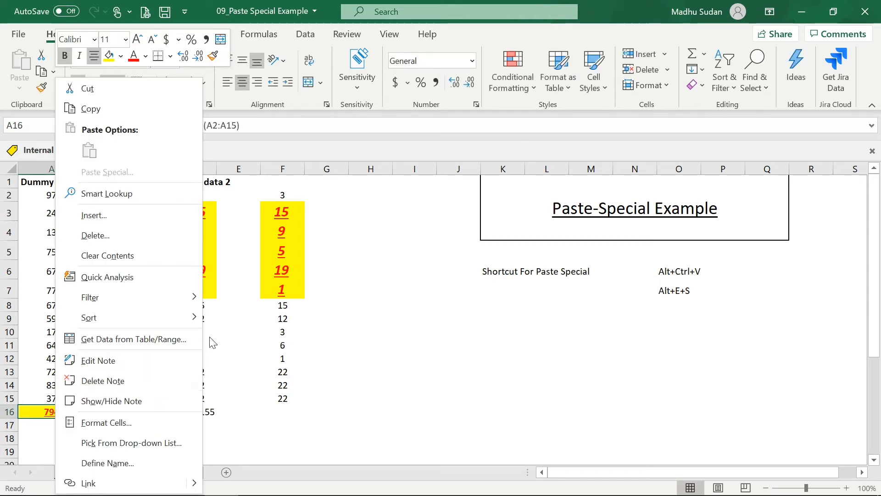
pyautogui.press('Escape')
# Step: Edit the note on cell A16 to read "This Cell is a total of all Values"
pyautogui.hotkey('shift', 'F2')
pyautogui.write('This')
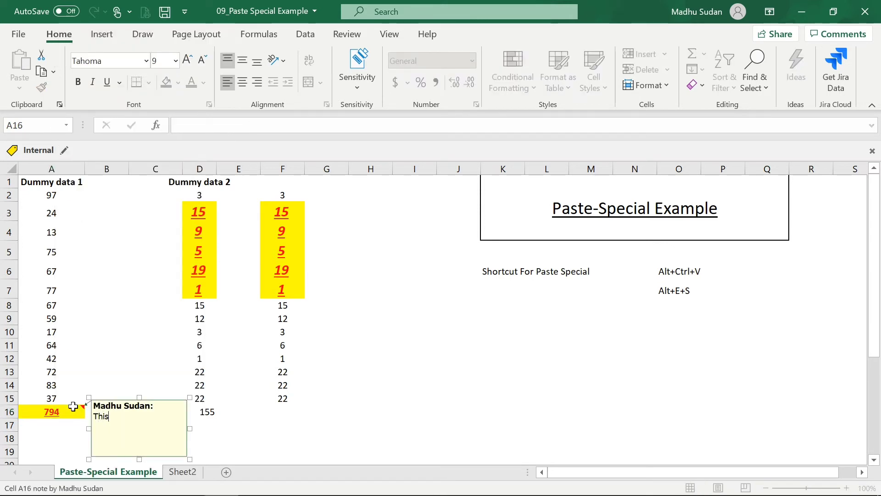
pyautogui.write(' Cell is a tot')
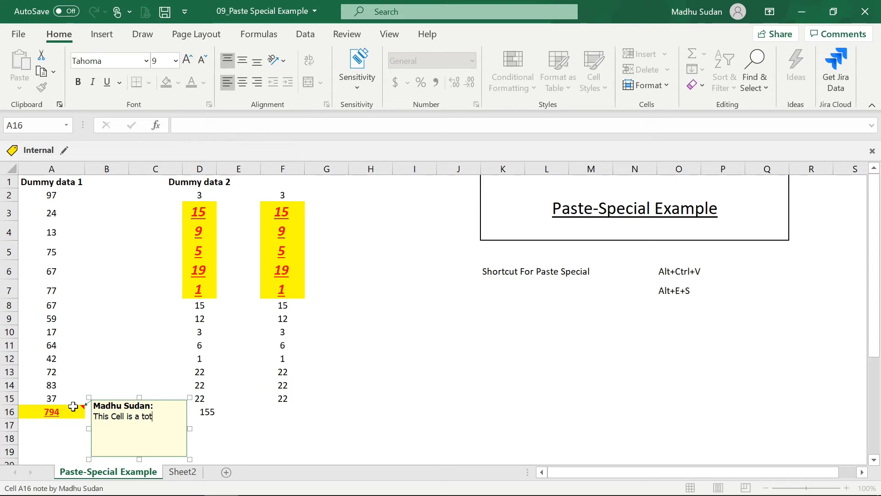
pyautogui.write('al of all Values')
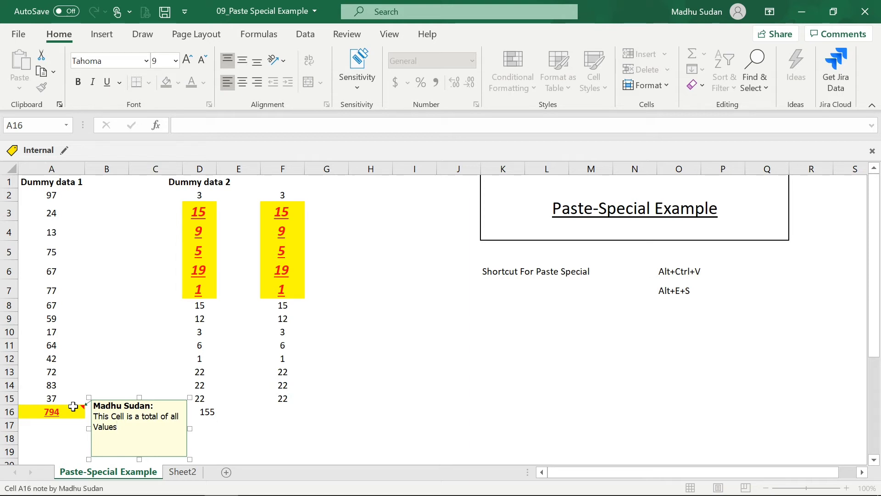
pyautogui.click(114, 379)
# Step: Copy cell A16 and paste only its Comments and Notes into Sheet2 cell I12 with Paste Special
pyautogui.press('Return')
pyautogui.press('Down')
pyautogui.press('Left')
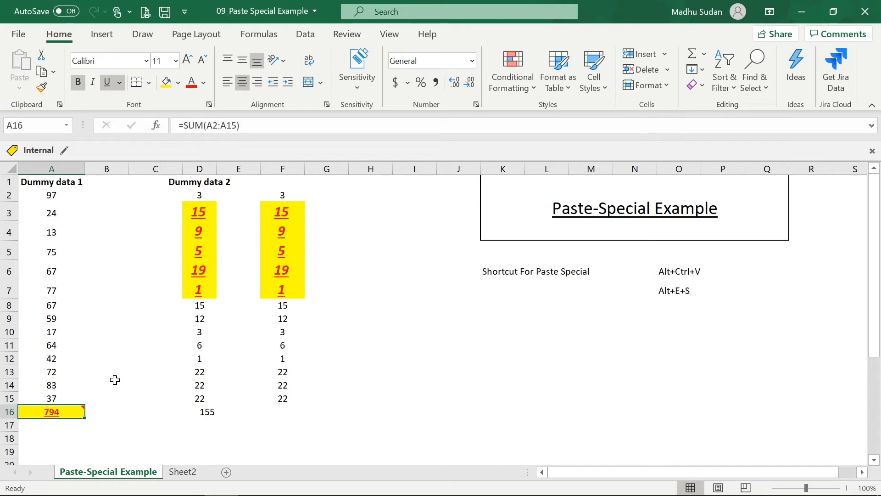
pyautogui.hotkey('ctrl', 'c')
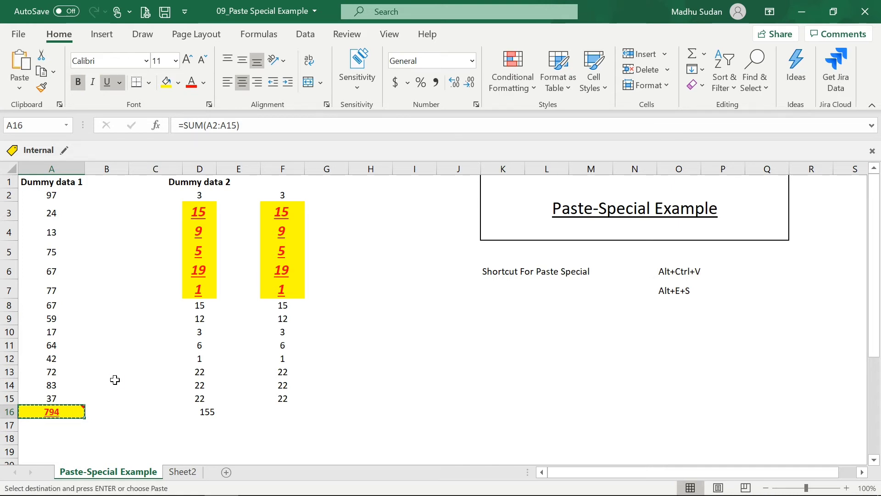
pyautogui.hotkey('ctrl', 'pagedown')
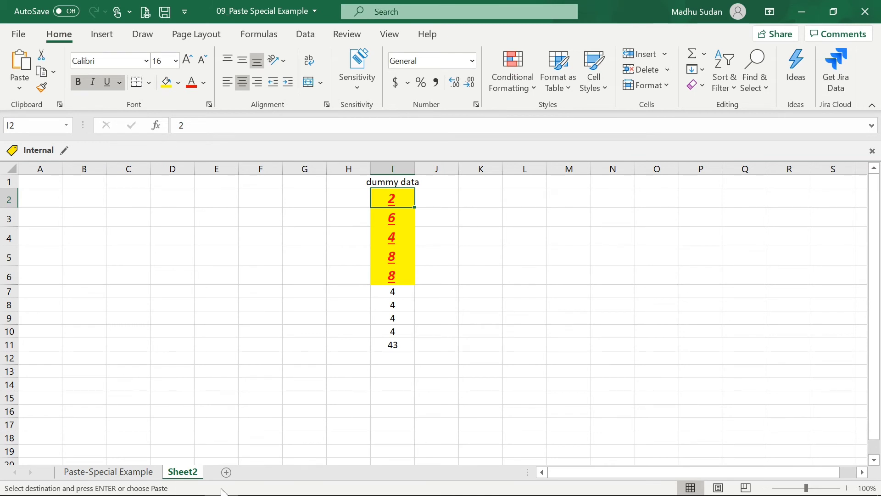
pyautogui.moveTo(415, 491)
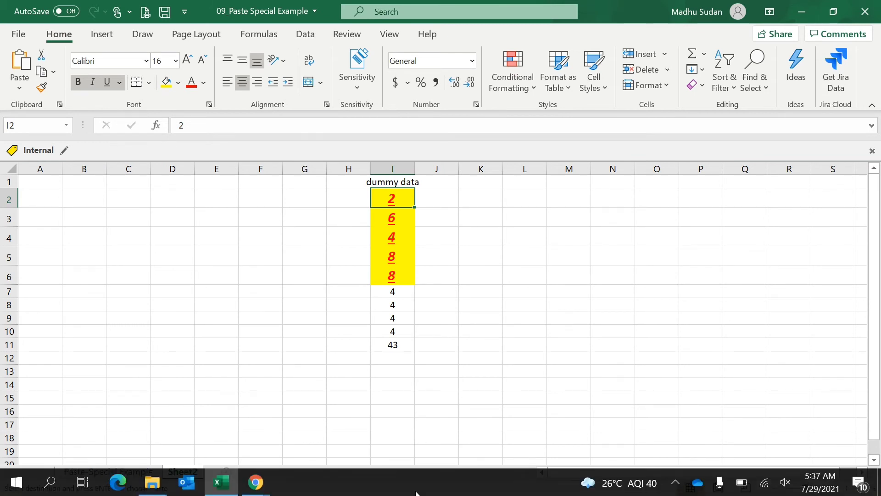
pyautogui.click(407, 357)
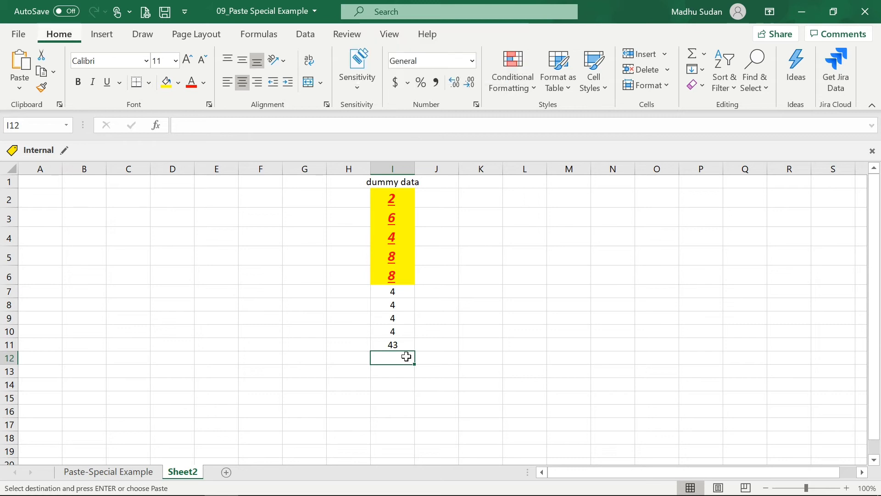
pyautogui.hotkey('ctrl', 'alt', 'v')
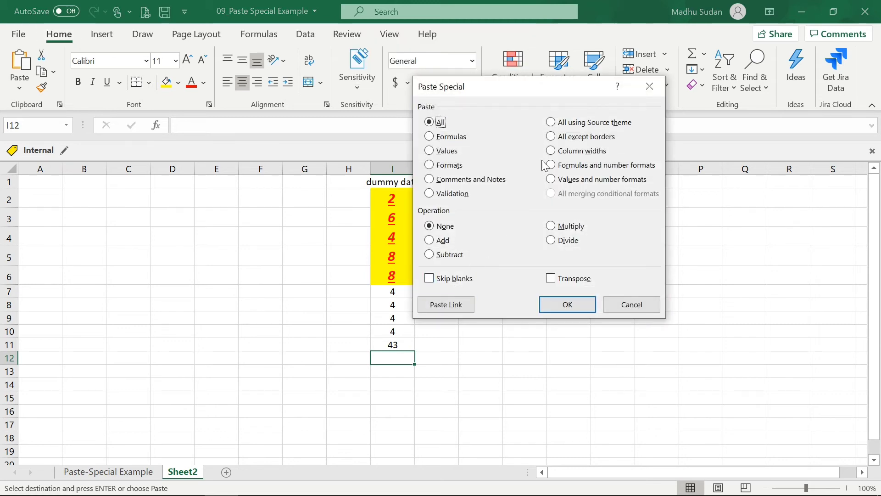
pyautogui.click(488, 184)
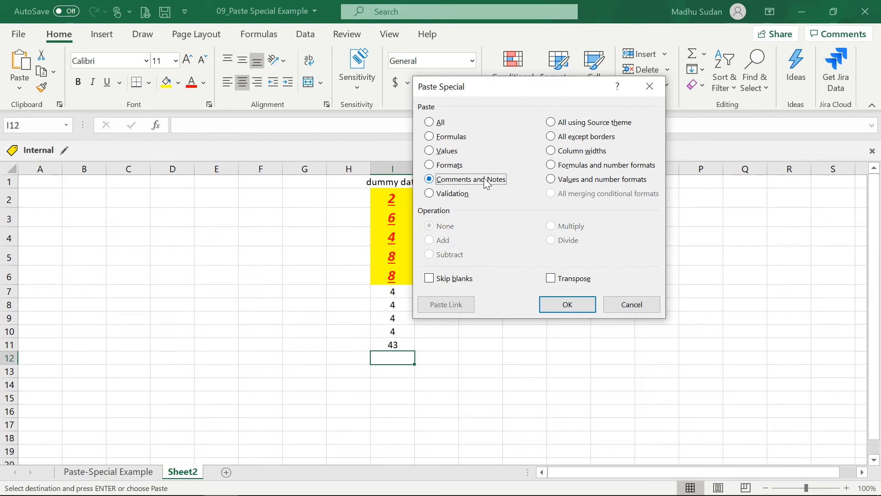
pyautogui.click(577, 304)
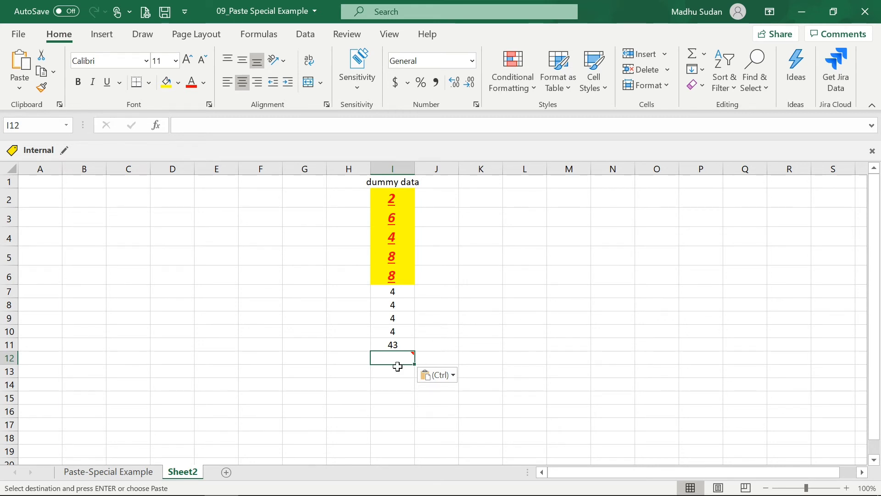
pyautogui.moveTo(413, 360)
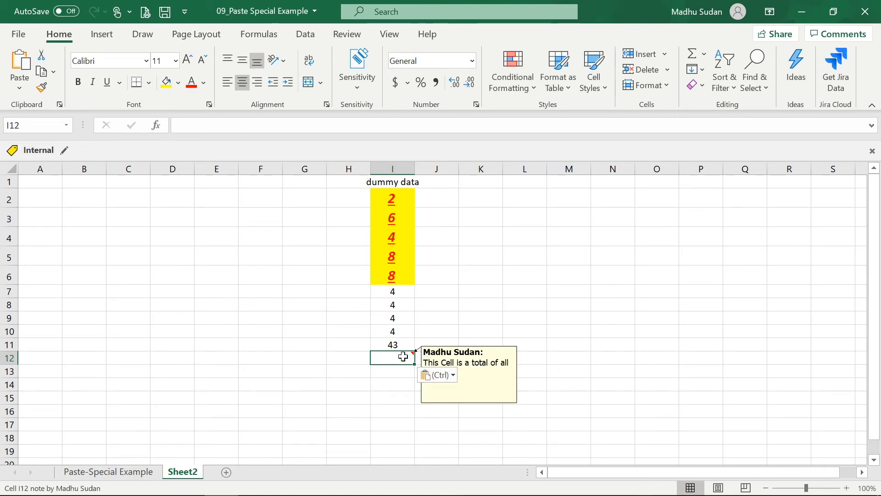
# Step: Return to the Paste-Special Example sheet and examine the Validation option in Paste Special for cell C16
pyautogui.click(135, 473)
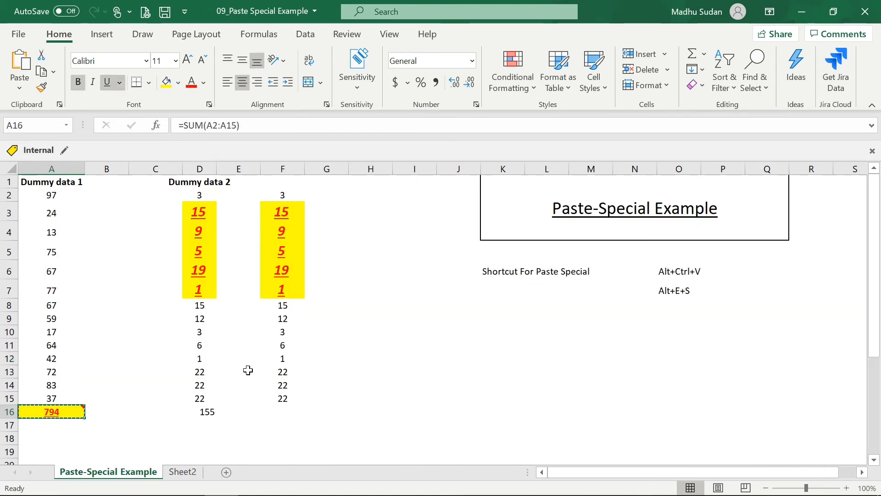
pyautogui.press('Right')
pyautogui.press('Right')
pyautogui.press('alt')
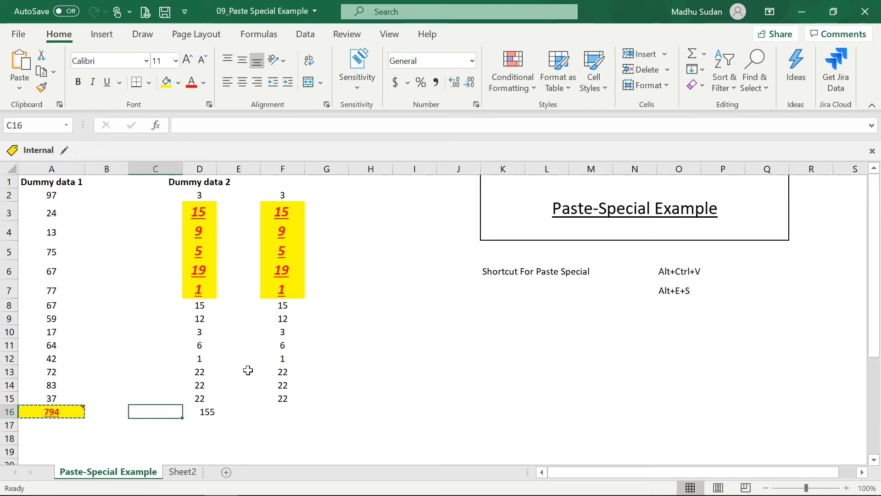
pyautogui.press('e')
pyautogui.press('s')
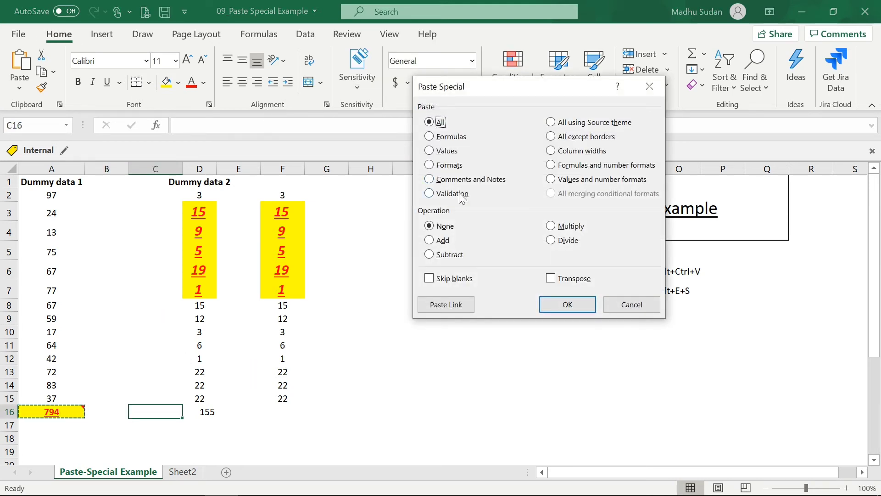
pyautogui.press('Escape')
pyautogui.press('Left')
pyautogui.press('Left')
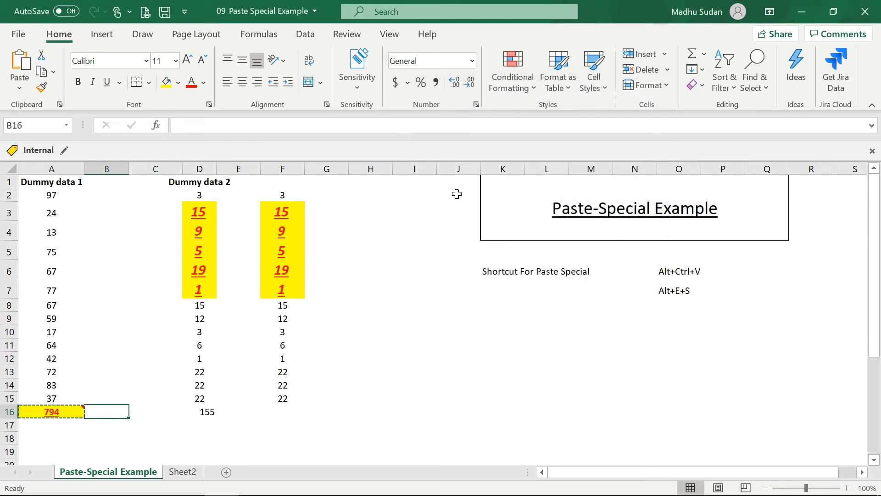
pyautogui.press('Escape')
# Step: Examine the Weekday's list in A25:A32 and the Select day box beside it
pyautogui.hotkey('ctrl', 'Down')
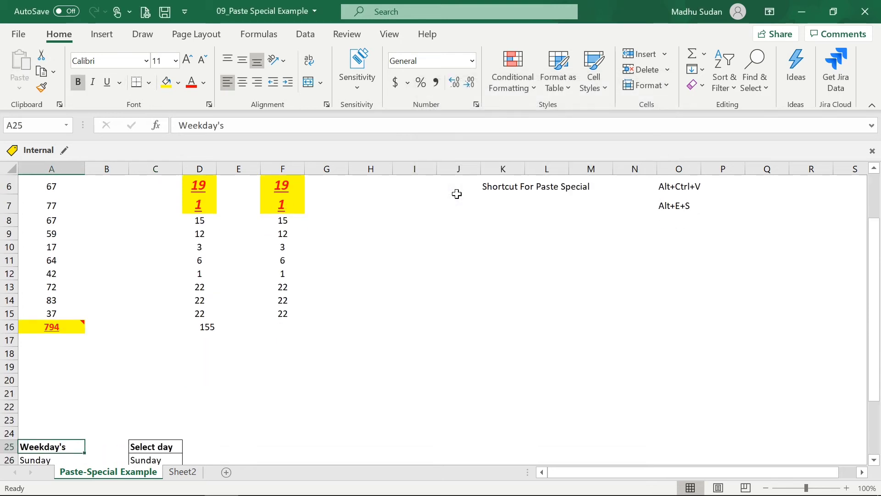
pyautogui.press('Down')
pyautogui.press('Down')
pyautogui.press('Down')
pyautogui.press('Down')
pyautogui.press('Down')
pyautogui.press('Down')
pyautogui.press('Down')
pyautogui.press('Down')
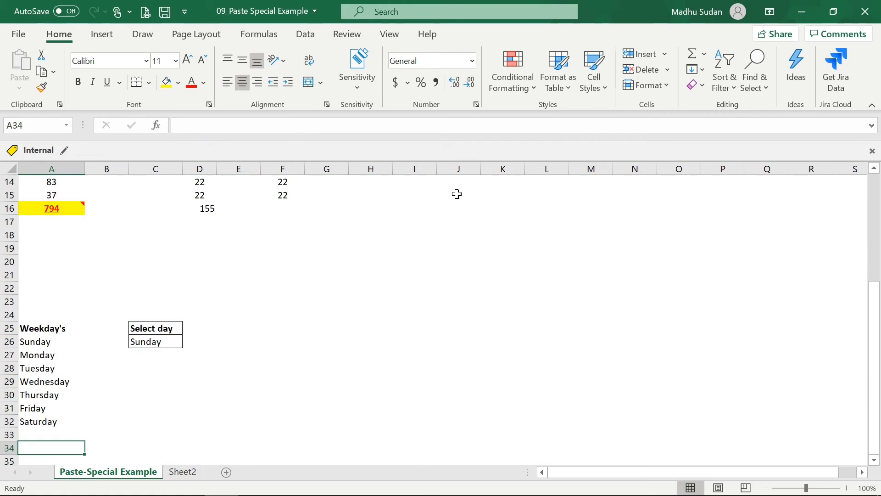
pyautogui.press('Up')
pyautogui.press('Up')
pyautogui.press('Up')
pyautogui.press('Up')
pyautogui.press('Up')
pyautogui.press('Up')
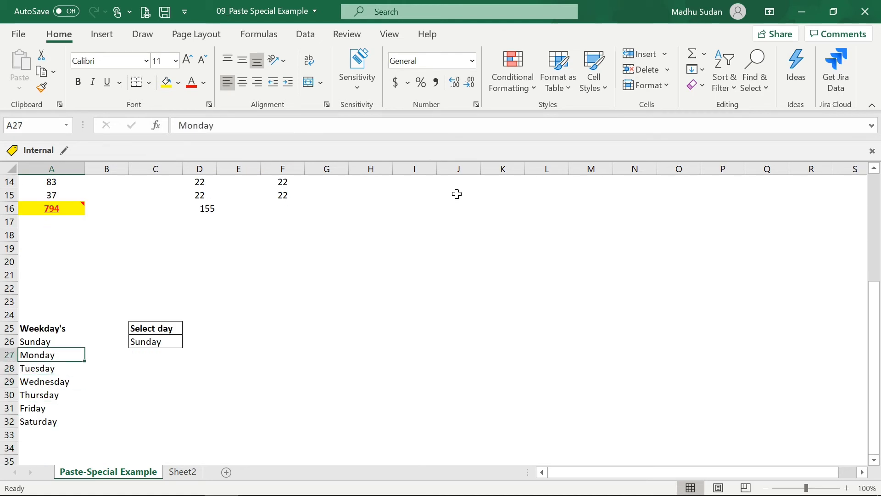
pyautogui.press('Up')
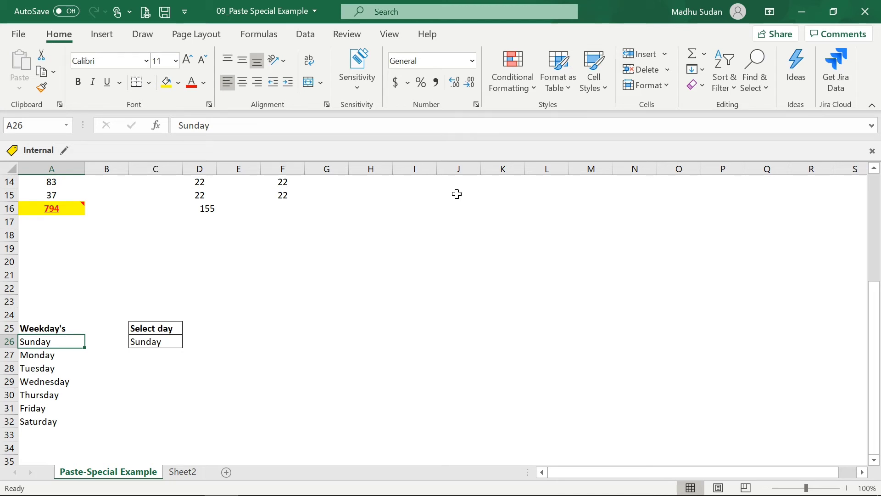
pyautogui.press('Up')
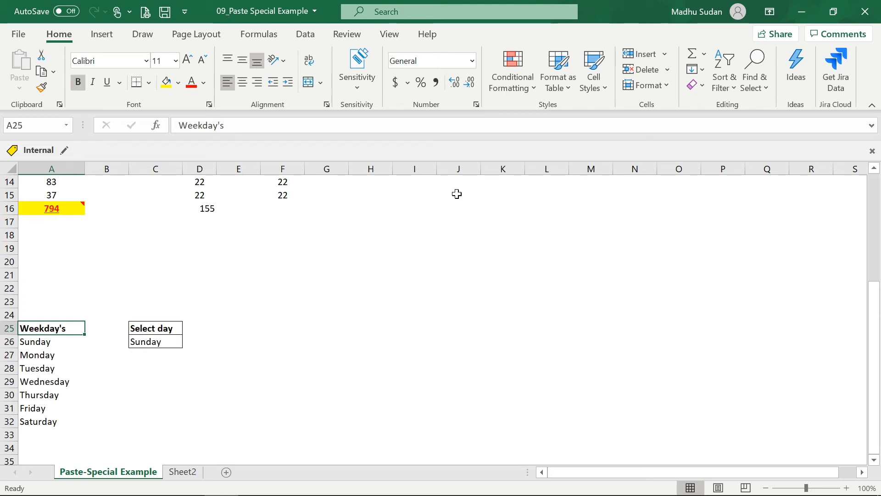
pyautogui.press('Down')
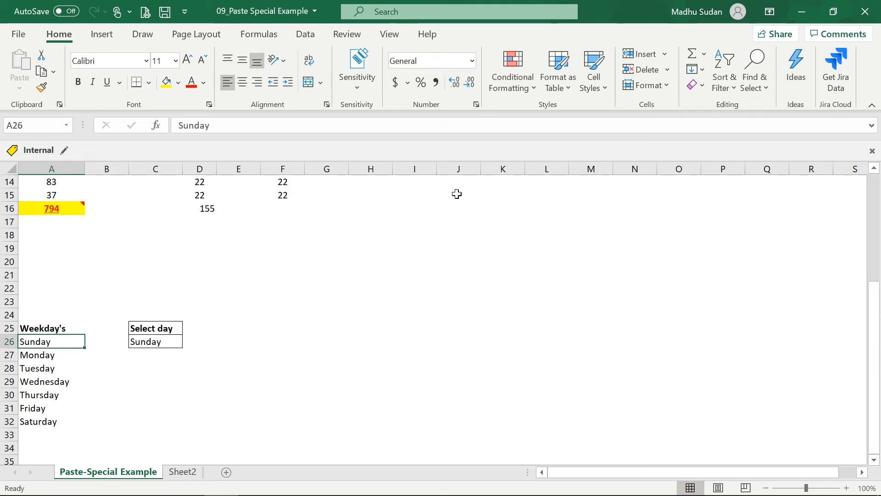
# Step: Choose Wednesday from the Select day drop-down list in cell C26
pyautogui.hotkey('shift', 'Down')
pyautogui.press('Right')
pyautogui.press('Right')
pyautogui.hotkey('alt', 'Down')
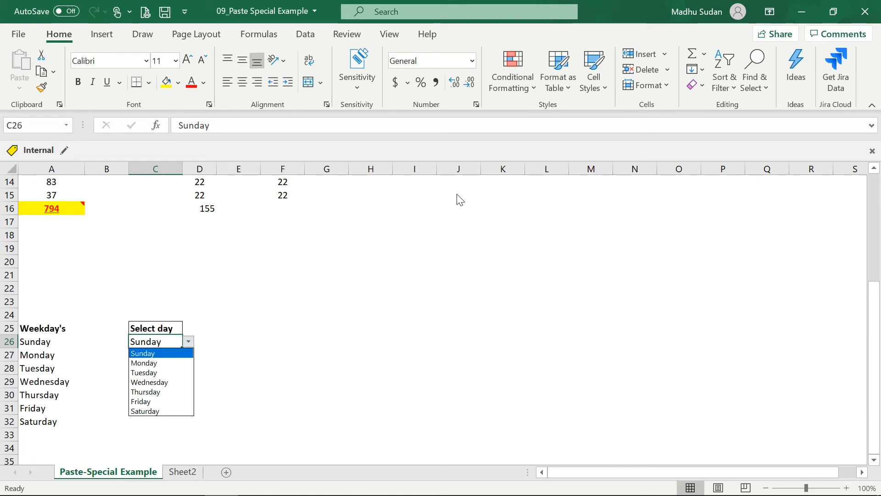
pyautogui.press('Down')
pyautogui.press('Down')
pyautogui.press('Down')
pyautogui.press('Return')
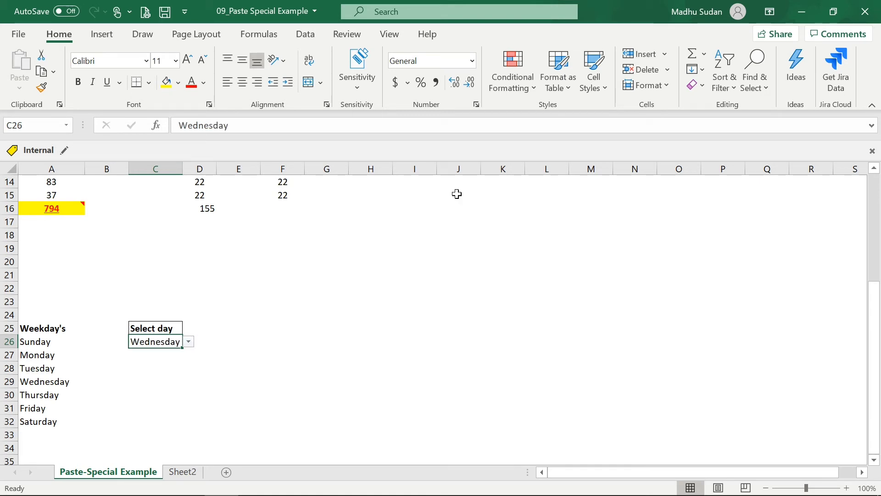
# Step: Change the Select day choice in cell C26 to Friday
pyautogui.hotkey('alt', 'Down')
pyautogui.press('Down')
pyautogui.press('Down')
pyautogui.press('Down')
pyautogui.press('Up')
pyautogui.press('Return')
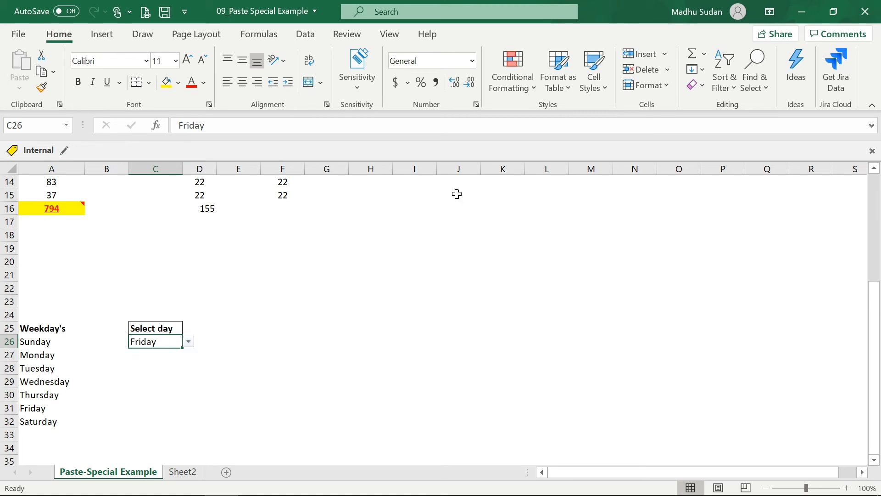
# Step: Set the Select day choice in cell C26 back to Sunday
pyautogui.hotkey('alt', 'Down')
pyautogui.press('Up')
pyautogui.press('Up')
pyautogui.press('Up')
pyautogui.press('Up')
pyautogui.press('Up')
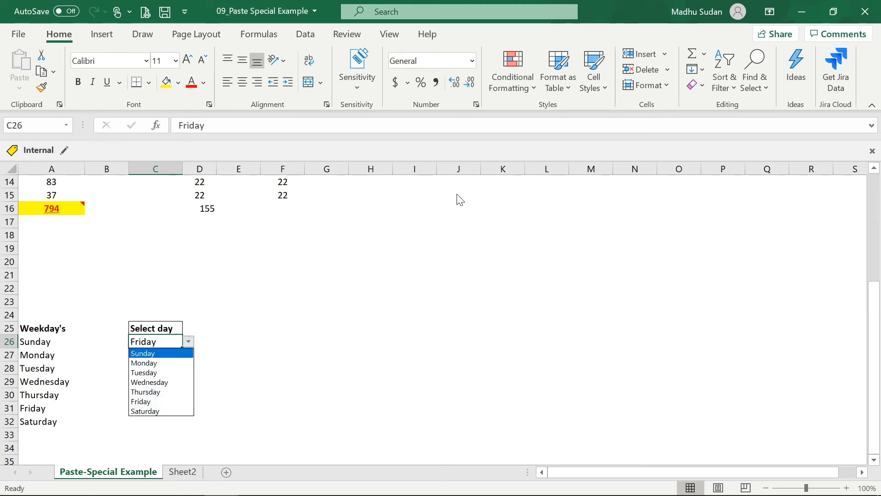
pyautogui.press('Return')
pyautogui.press('Down')
pyautogui.press('Up')
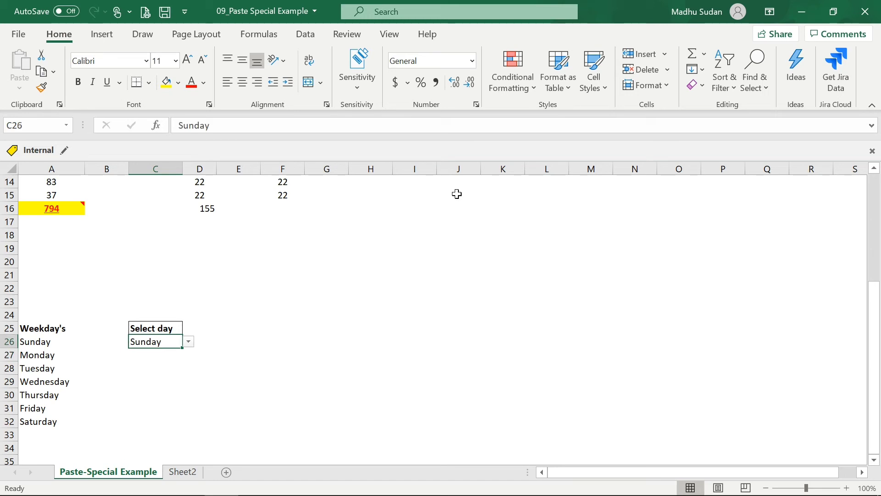
# Step: Fill cell C26 with yellow and set its font color to a darker blue
pyautogui.press('Right')
pyautogui.press('Left')
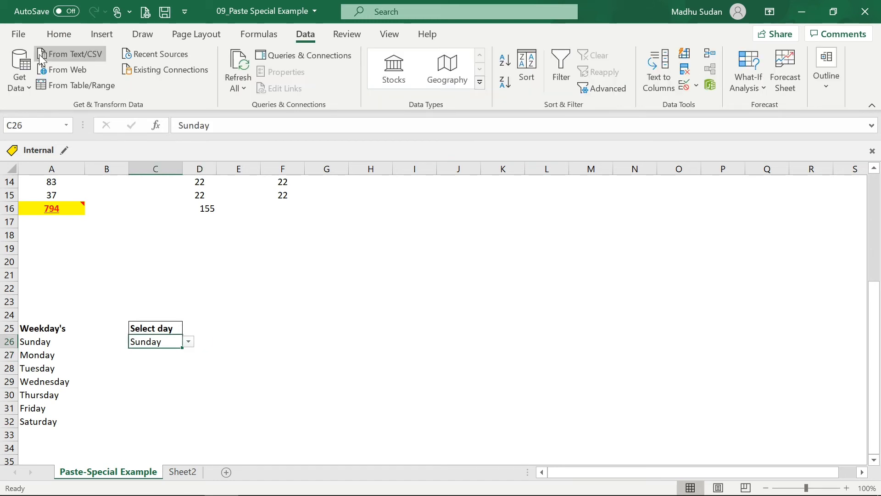
pyautogui.click(52, 36)
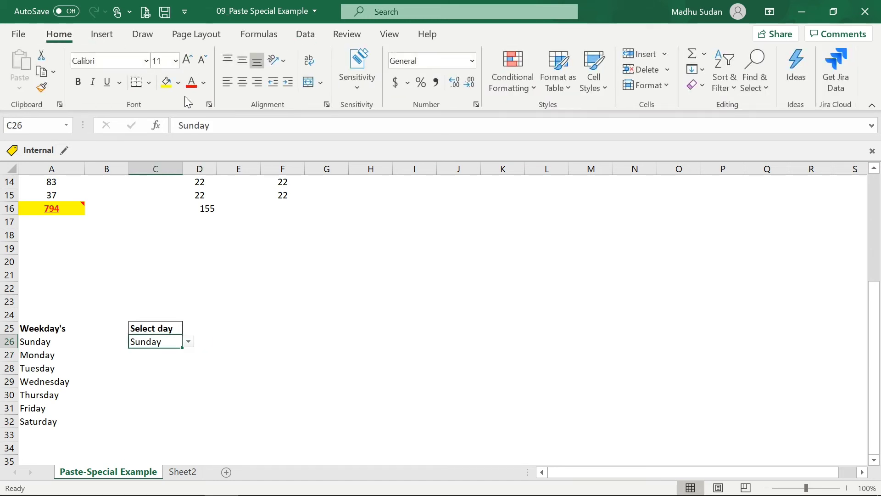
pyautogui.click(164, 83)
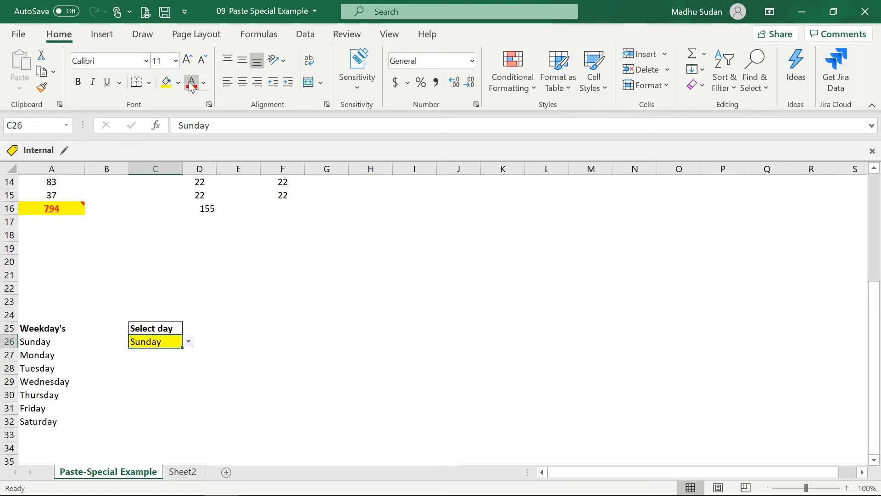
pyautogui.click(202, 83)
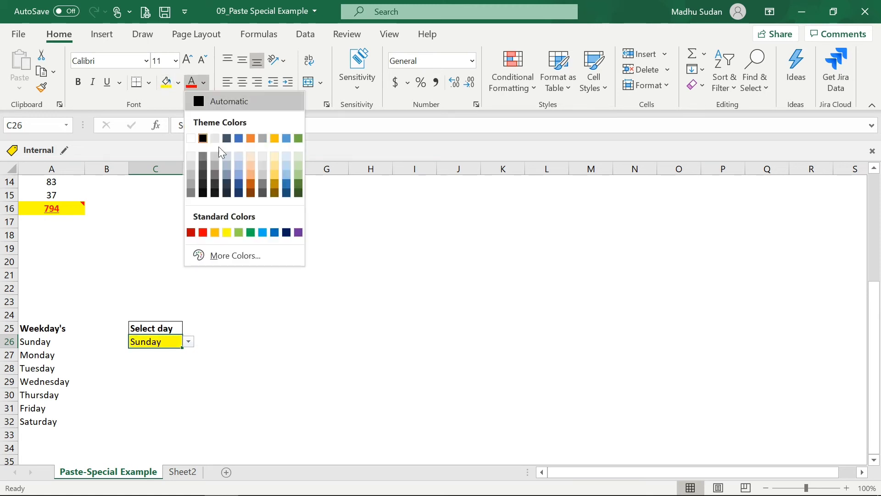
pyautogui.click(288, 183)
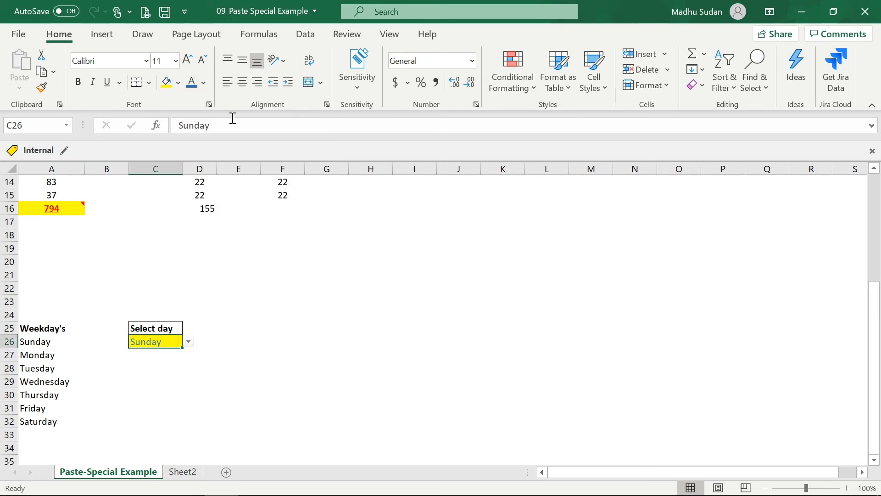
# Step: Increase the font size of cell C26 to 22 and make its text italic
pyautogui.click(183, 68)
pyautogui.click(183, 68)
pyautogui.click(183, 68)
pyautogui.click(183, 68)
pyautogui.click(183, 68)
pyautogui.click(183, 68)
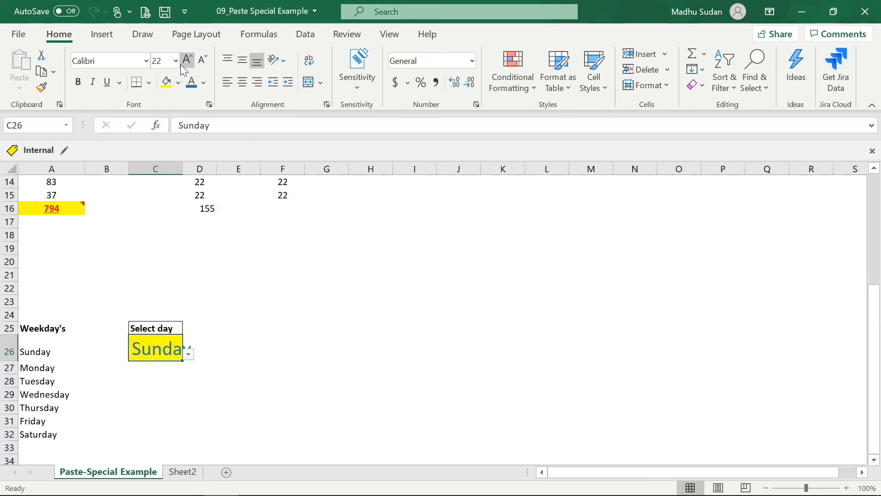
pyautogui.click(89, 88)
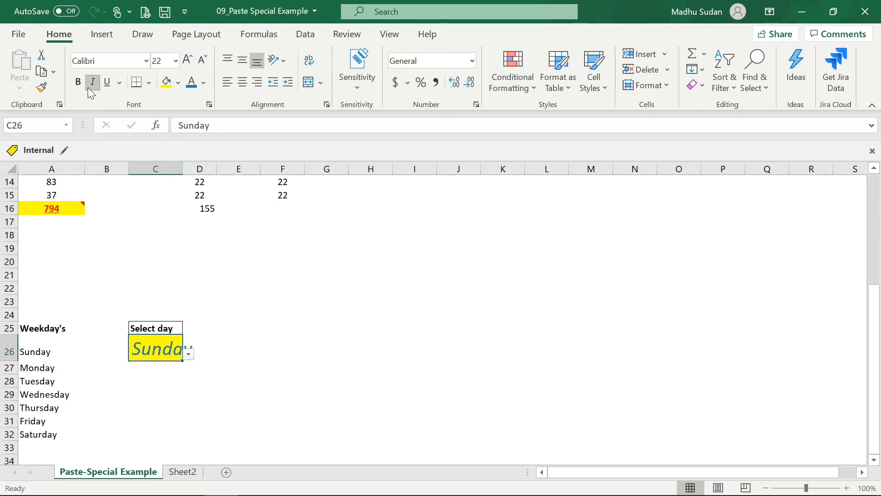
# Step: AutoFit the width of column C to the text in cell C26
pyautogui.hotkey('alt', 'o')
pyautogui.press('c')
pyautogui.press('a')
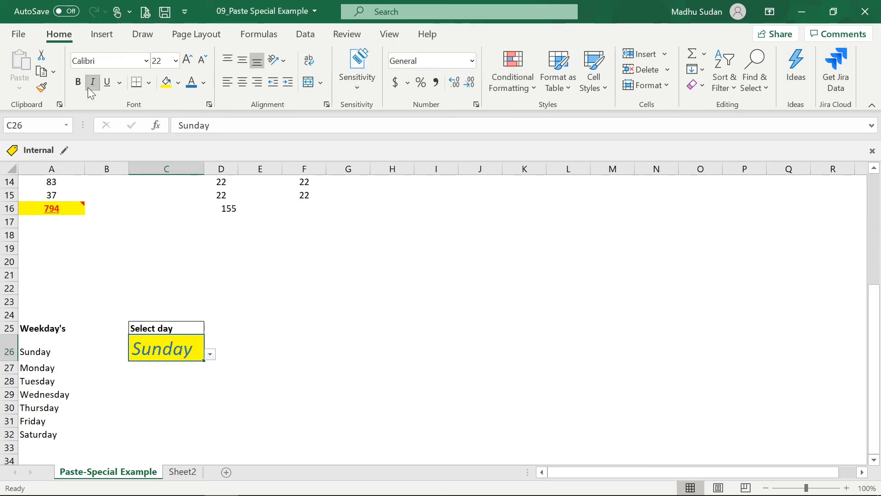
# Step: Choose Tuesday from the Select day drop-down list in cell C26
pyautogui.press('Down')
pyautogui.press('Up')
pyautogui.hotkey('alt', 'Down')
pyautogui.press('Down')
pyautogui.press('Down')
pyautogui.press('Down')
pyautogui.press('Up')
pyautogui.press('Return')
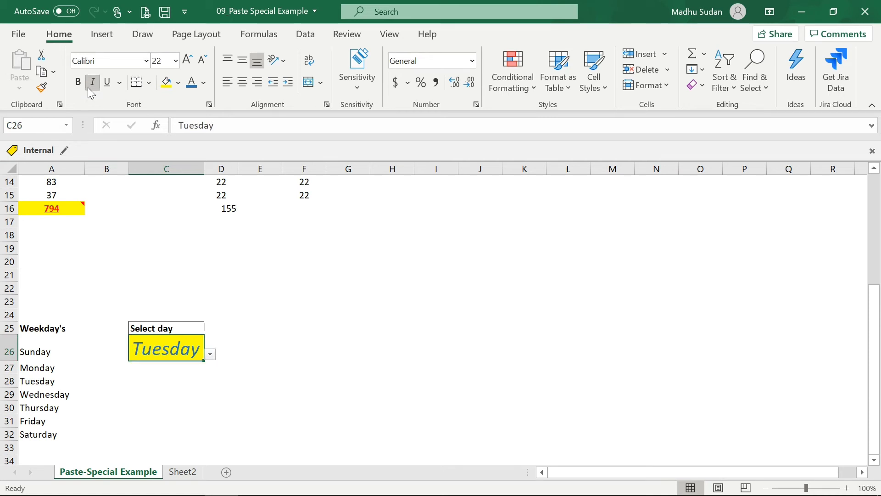
# Step: Change the Select day choice in cell C26 to Friday
pyautogui.hotkey('alt', 'Down')
pyautogui.press('Down')
pyautogui.press('Down')
pyautogui.press('Down')
pyautogui.press('Return')
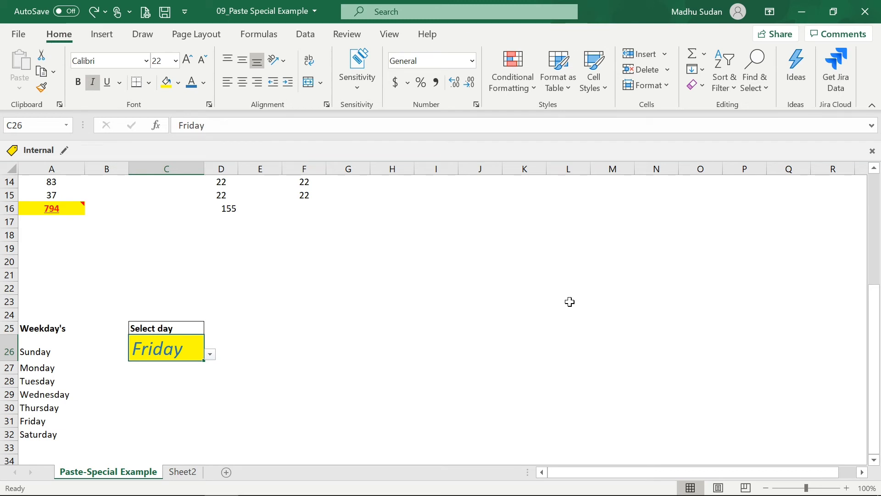
# Step: Copy cell C26 and paste only its validation into cell H26 with Paste Special
pyautogui.hotkey('ctrl', 'c')
pyautogui.press('Right')
pyautogui.press('Right')
pyautogui.press('Right')
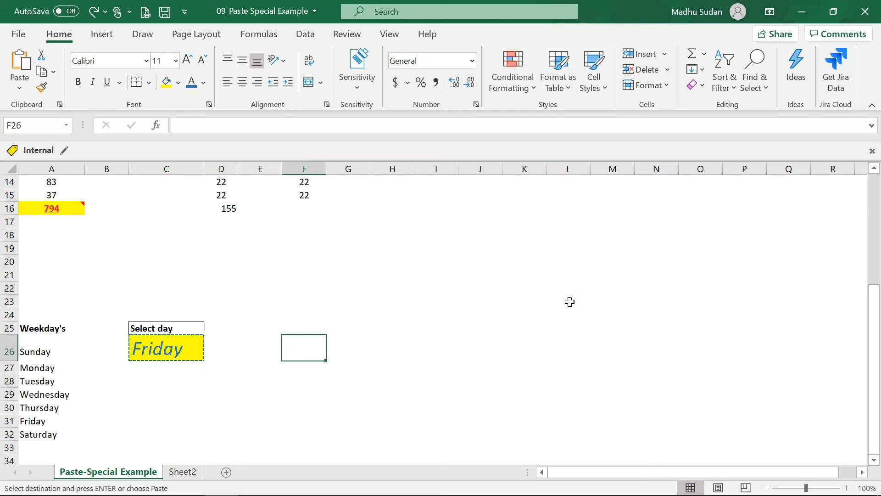
pyautogui.press('Right')
pyautogui.press('Right')
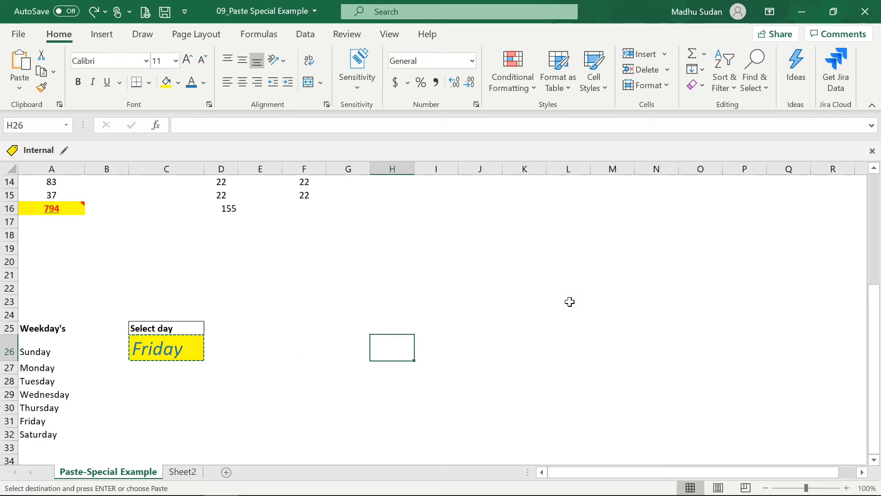
pyautogui.hotkey('alt', 'e')
pyautogui.press('s')
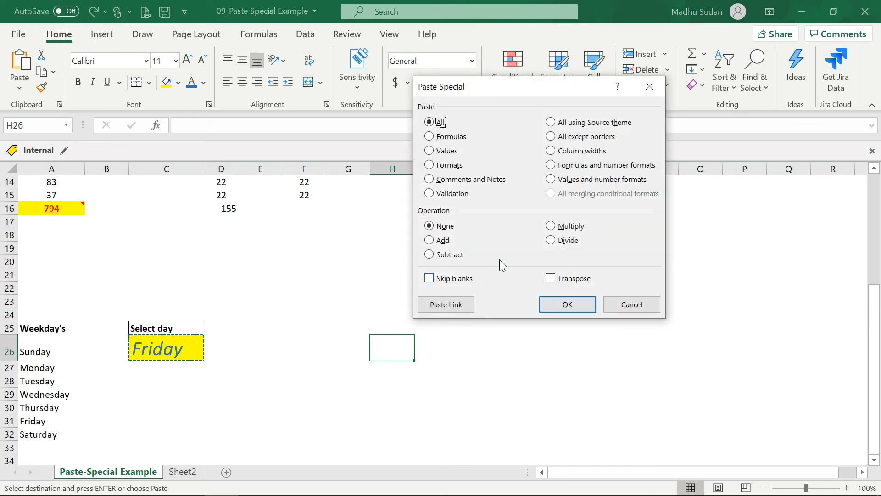
pyautogui.click(457, 193)
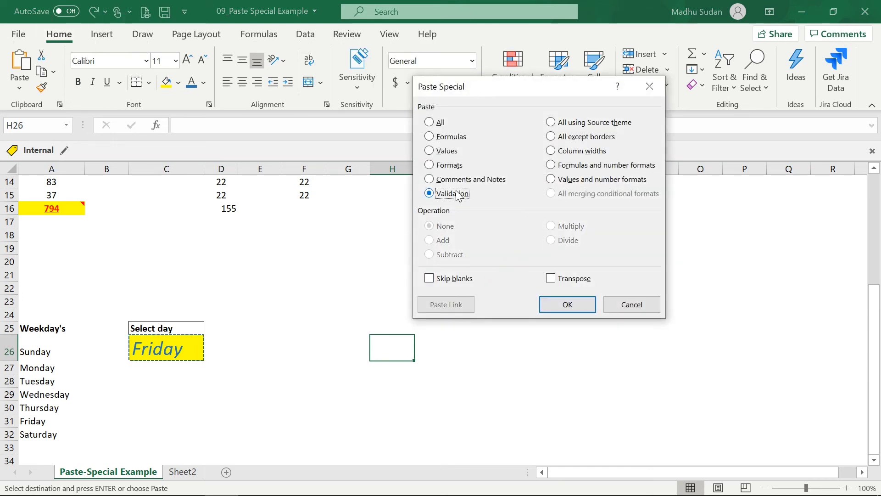
pyautogui.click(564, 304)
# Step: Test the weekday drop-down list in cell H26 by choosing Tuesday and then Thursday
pyautogui.hotkey('alt', 'Down')
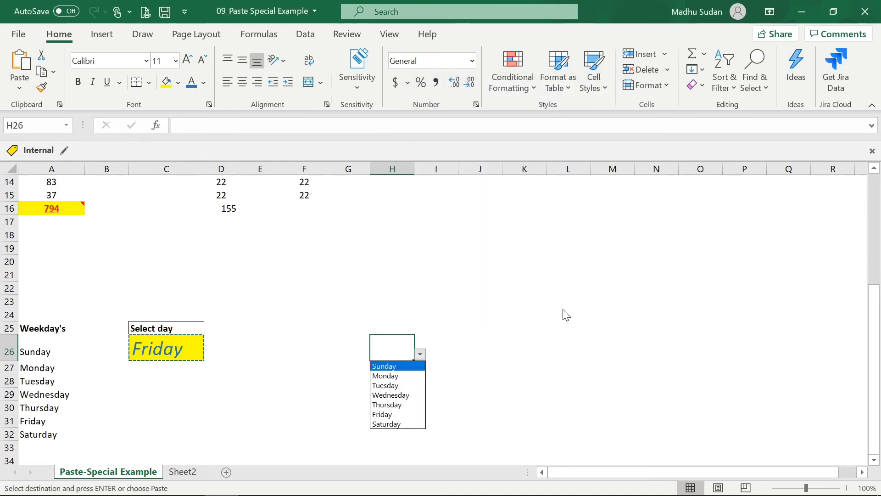
pyautogui.press('Down')
pyautogui.press('Down')
pyautogui.press('Return')
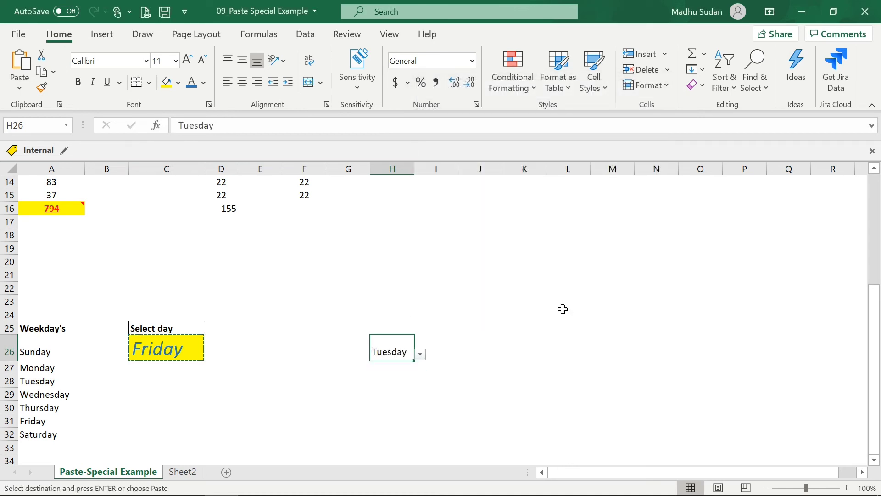
pyautogui.hotkey('alt', 'Down')
pyautogui.press('Down')
pyautogui.press('Down')
pyautogui.press('Return')
# Step: Set the weekday in cell H26 to Saturday from its drop-down list
pyautogui.hotkey('alt', 'Down')
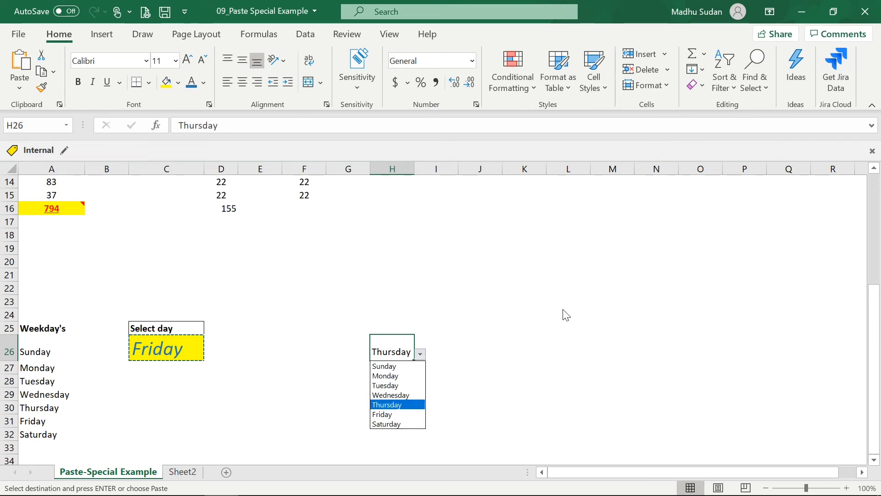
pyautogui.press('Down')
pyautogui.press('Down')
pyautogui.press('Return')
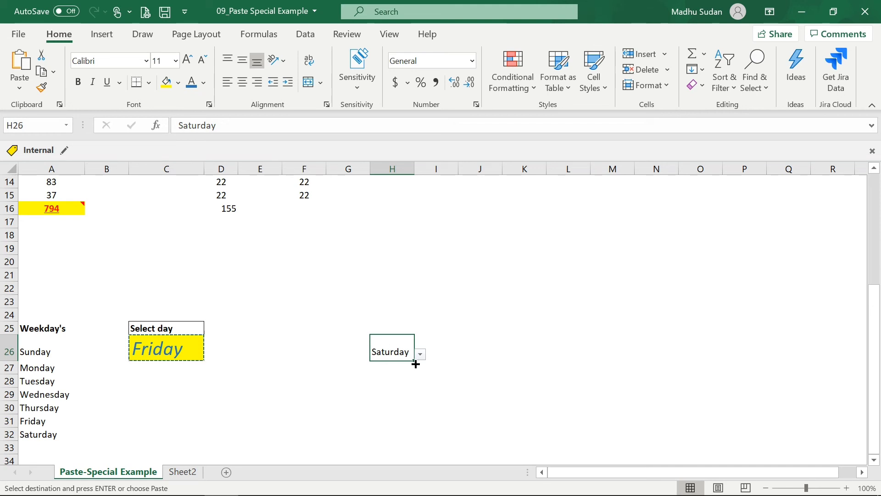
# Step: Open Paste Special for cell H26 to review its paste options, and close it without pasting
pyautogui.hotkey('ctrl', 'alt', 'v')
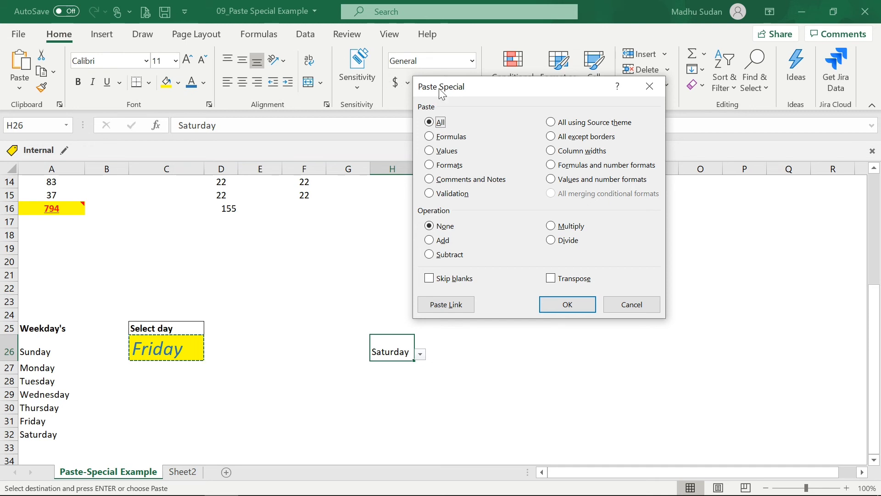
pyautogui.moveTo(456, 86)
pyautogui.mouseDown()
pyautogui.moveTo(417, 90)
pyautogui.moveTo(426, 57)
pyautogui.moveTo(441, 79)
pyautogui.mouseUp()
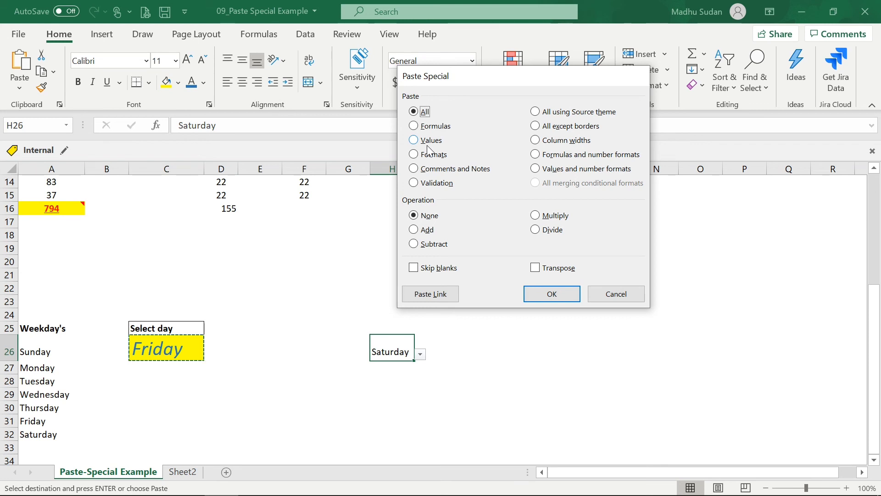
pyautogui.press('Escape')
# Step: Reopen Paste Special for cell H26, try the Values, Validation and Formats options, and select Formulas with the Multiply operation
pyautogui.hotkey('ctrl', 'alt', 'v')
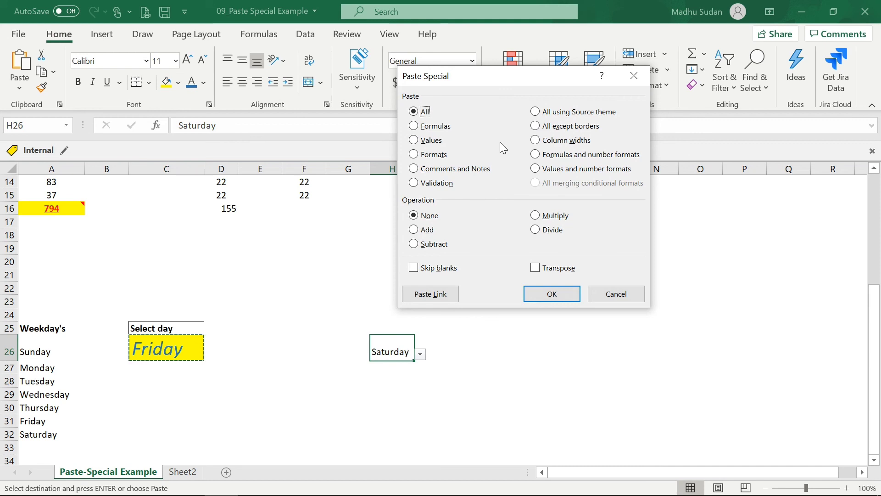
pyautogui.press('v')
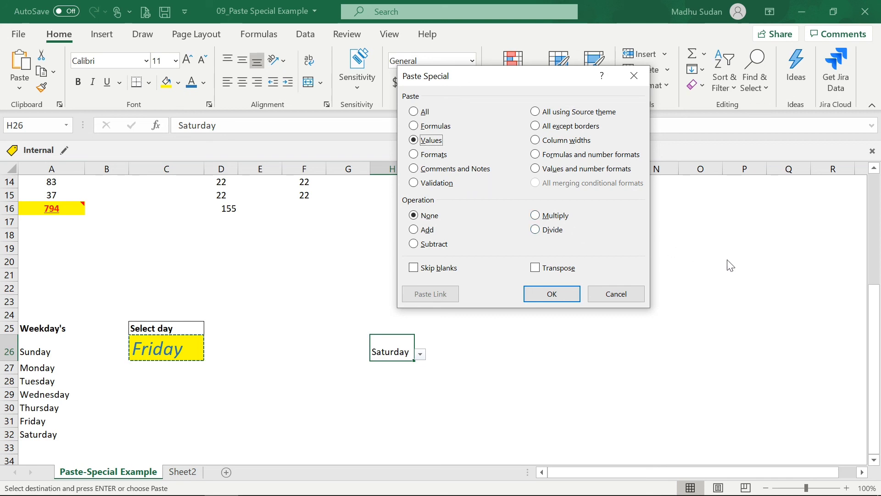
pyautogui.press('n')
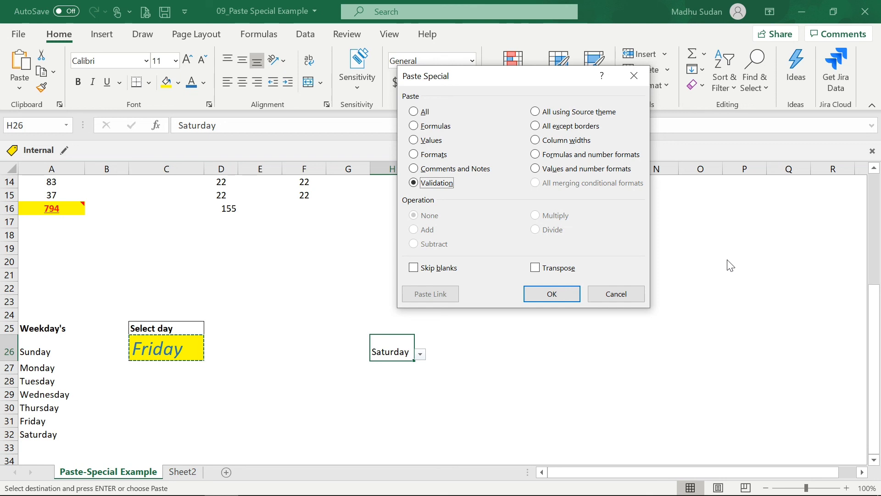
pyautogui.press('t')
pyautogui.press('f')
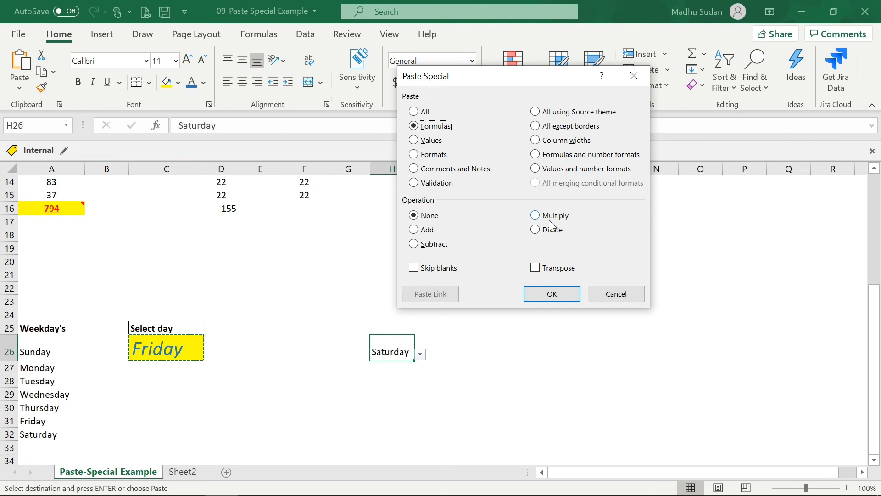
pyautogui.press('u')
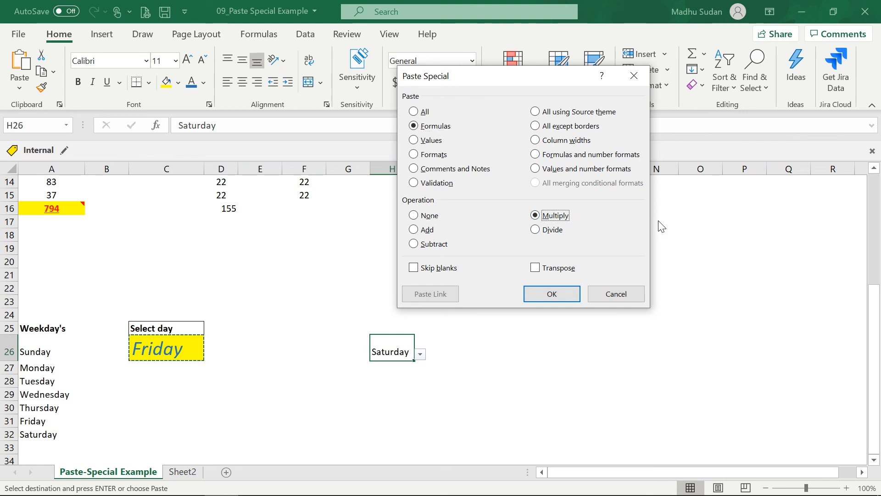